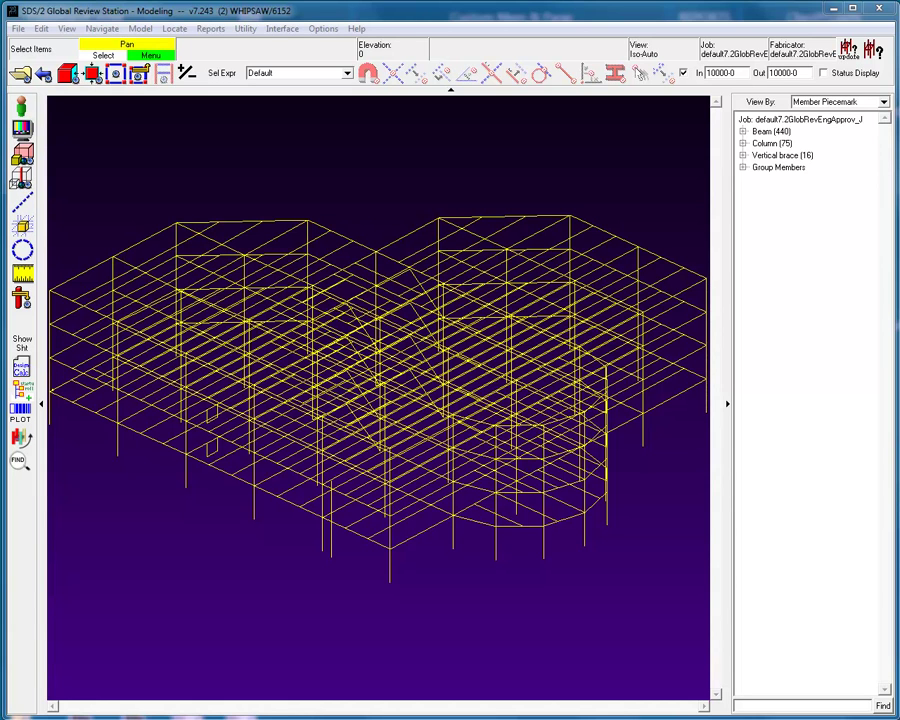
- Open Status Display Settings from the model view's context menu, showing the cyan failed-connection rule
click(139, 29)
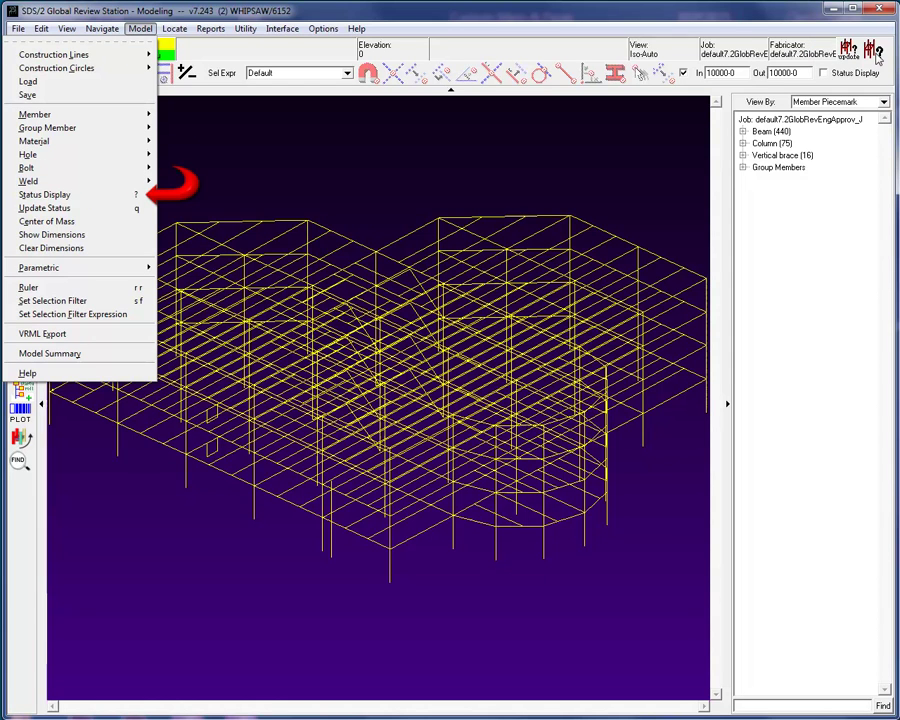
click(404, 170)
right_click(404, 170)
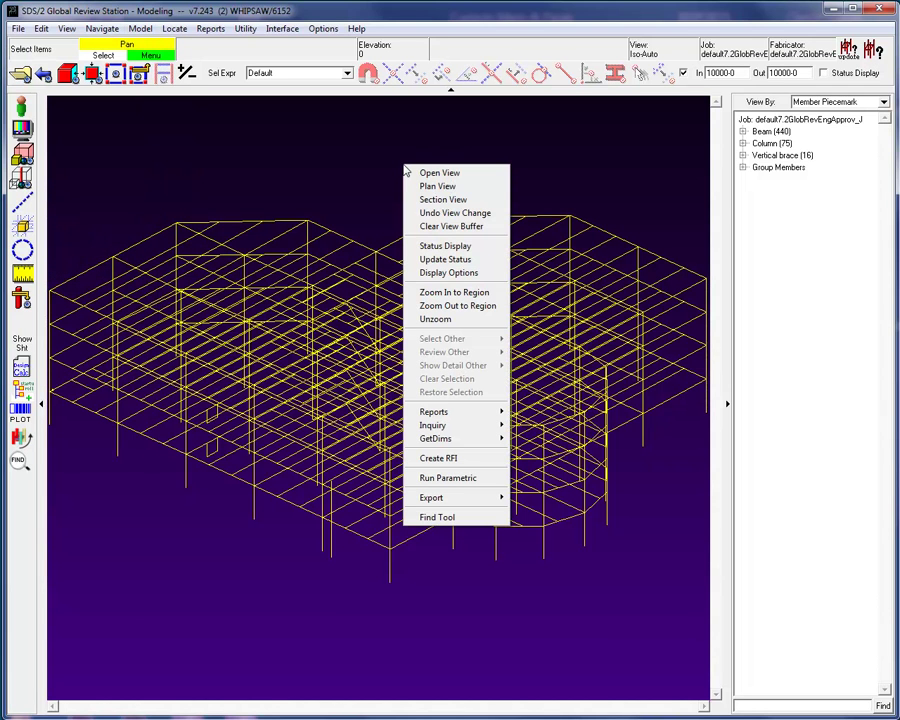
click(462, 246)
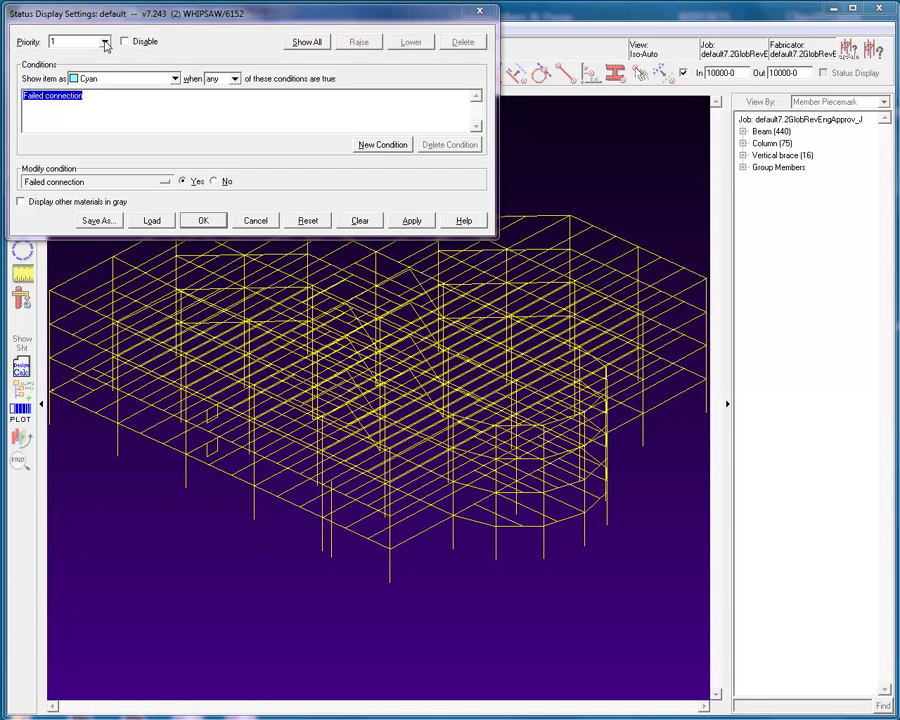
click(105, 43)
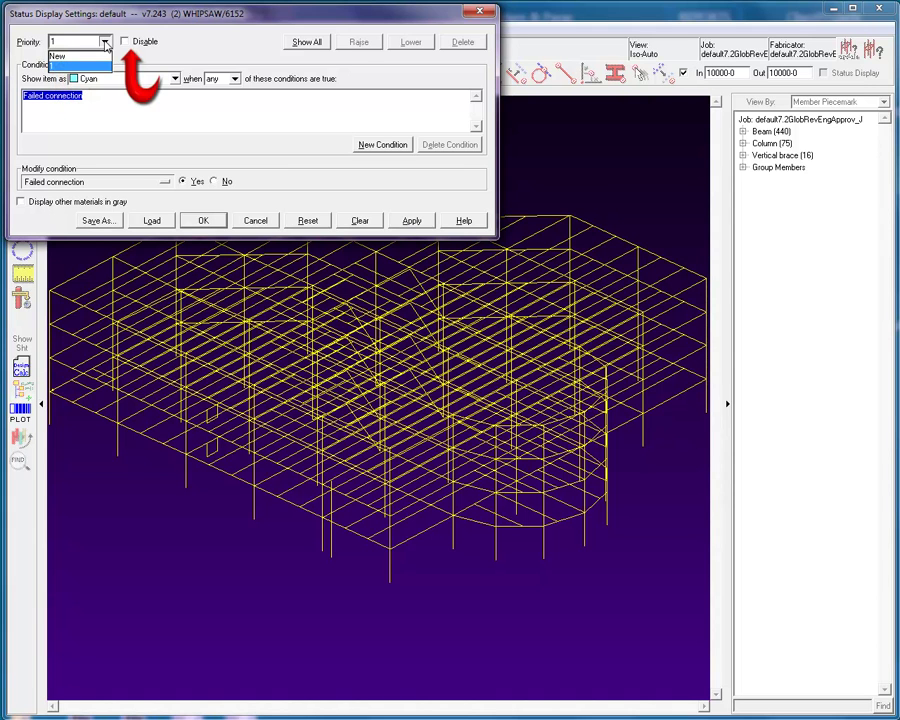
click(105, 42)
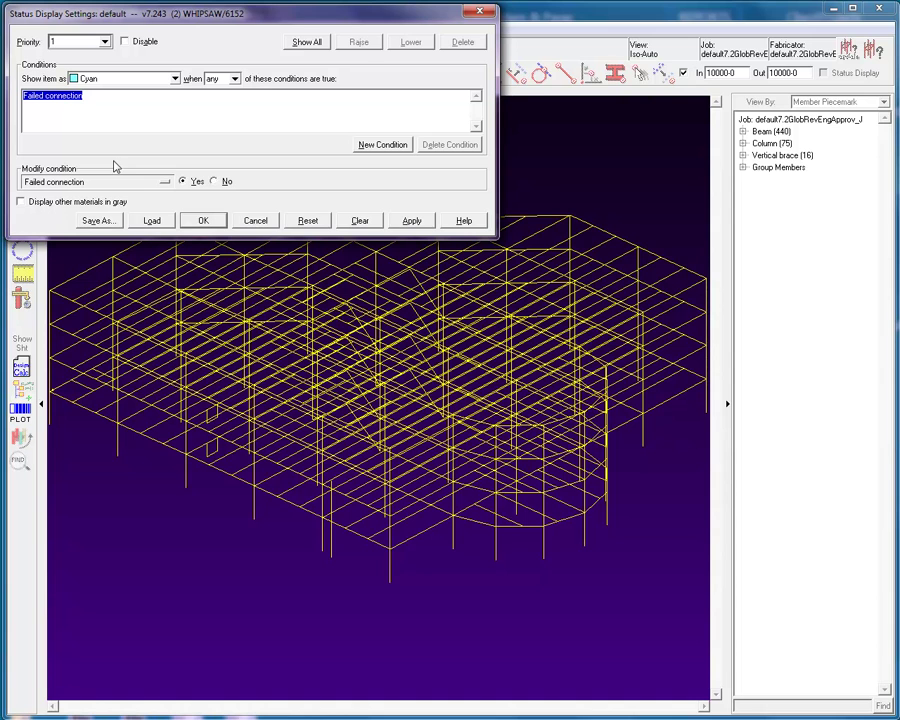
click(164, 182)
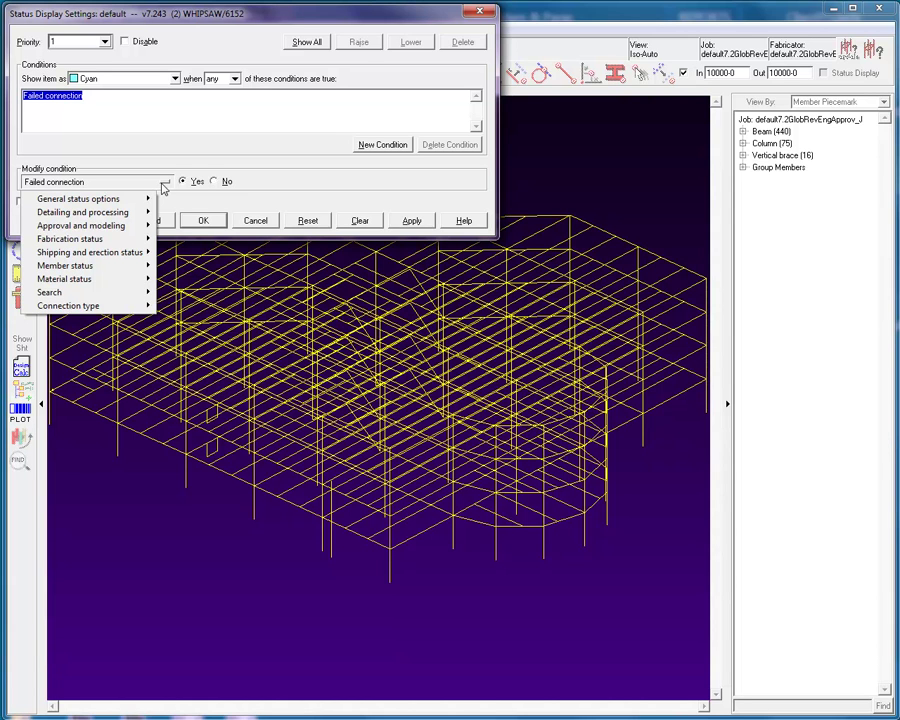
mouse_move(145, 199)
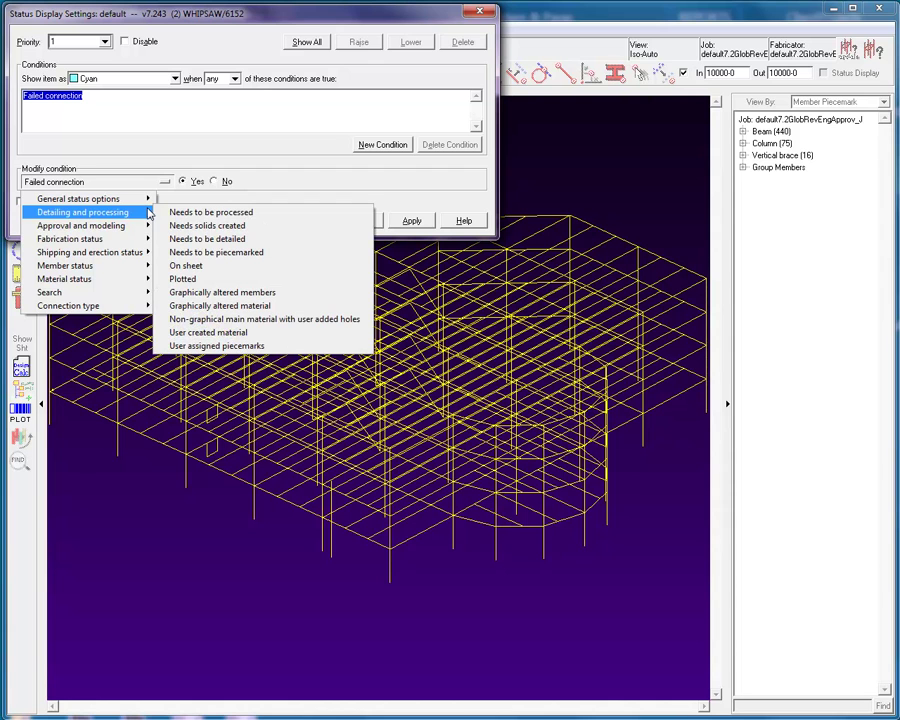
mouse_move(148, 240)
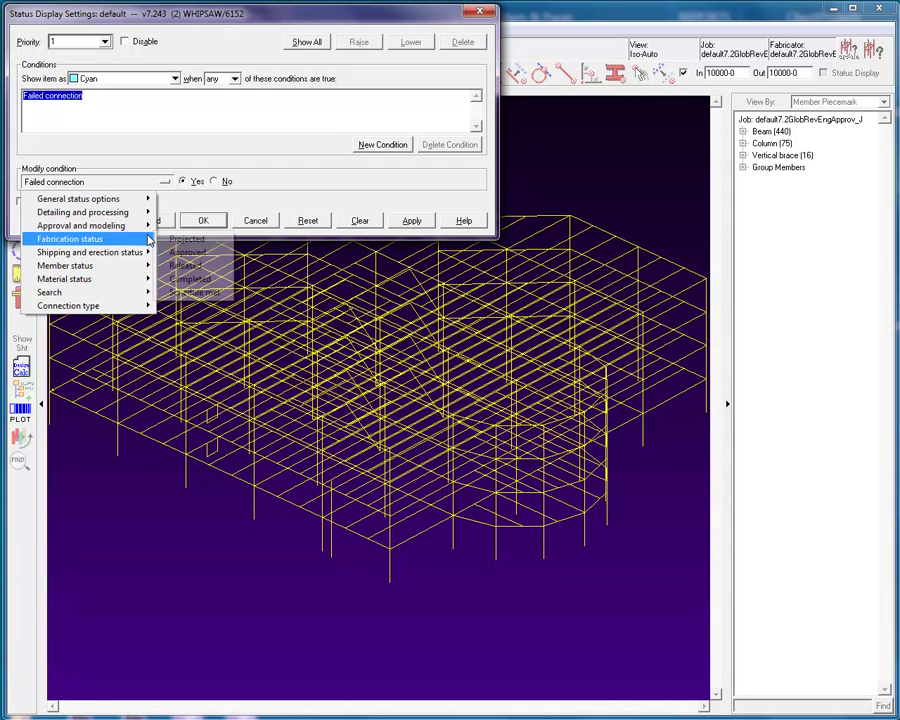
mouse_move(148, 268)
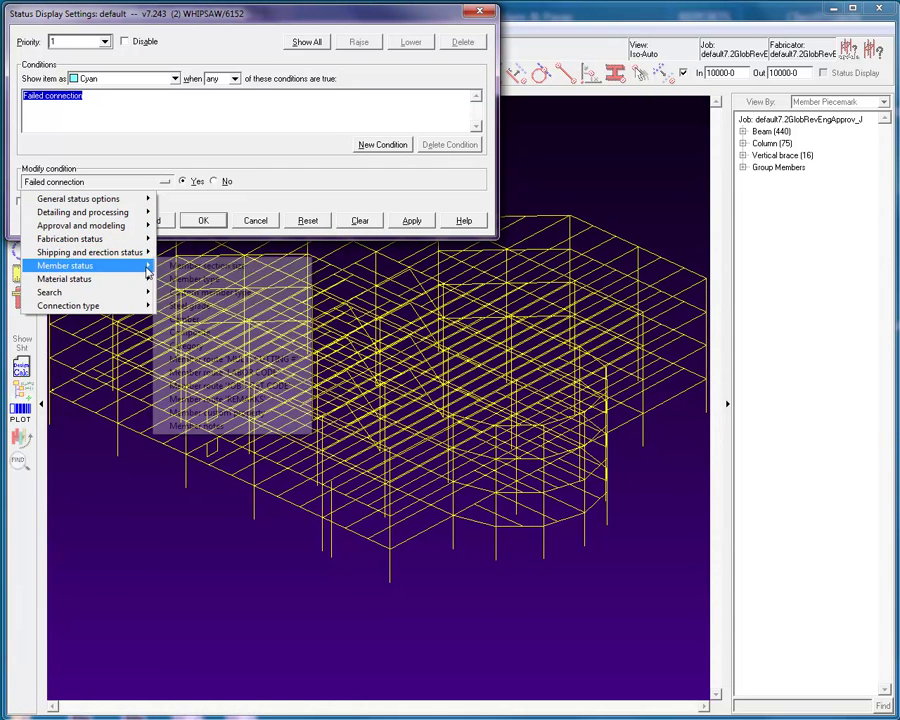
mouse_move(147, 308)
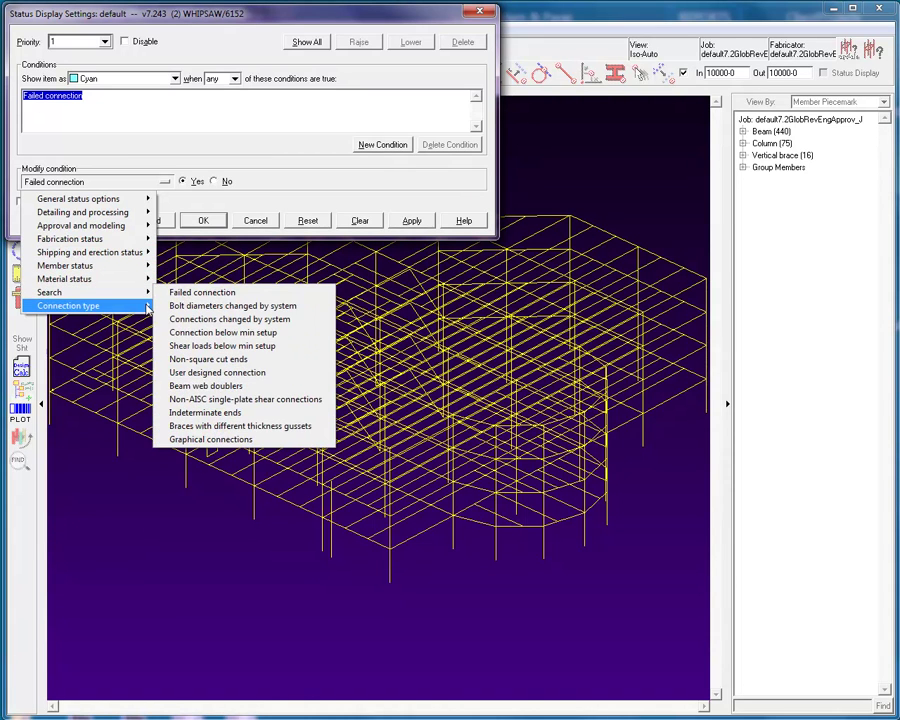
click(200, 206)
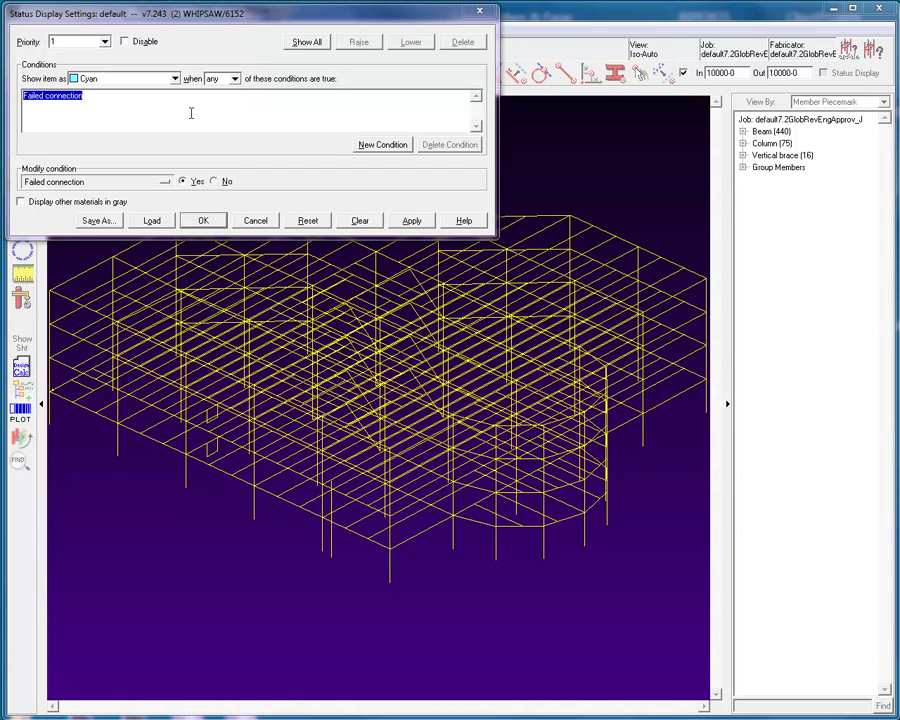
- Change the priority-1 rule to mask members by Sequence and apply it to the model
click(140, 78)
click(128, 105)
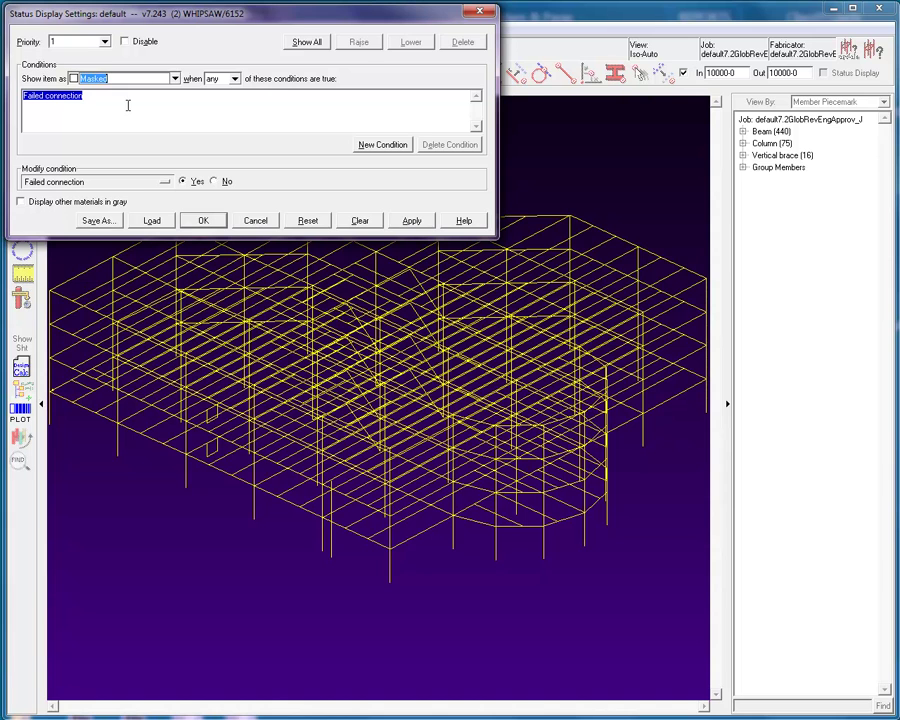
click(162, 181)
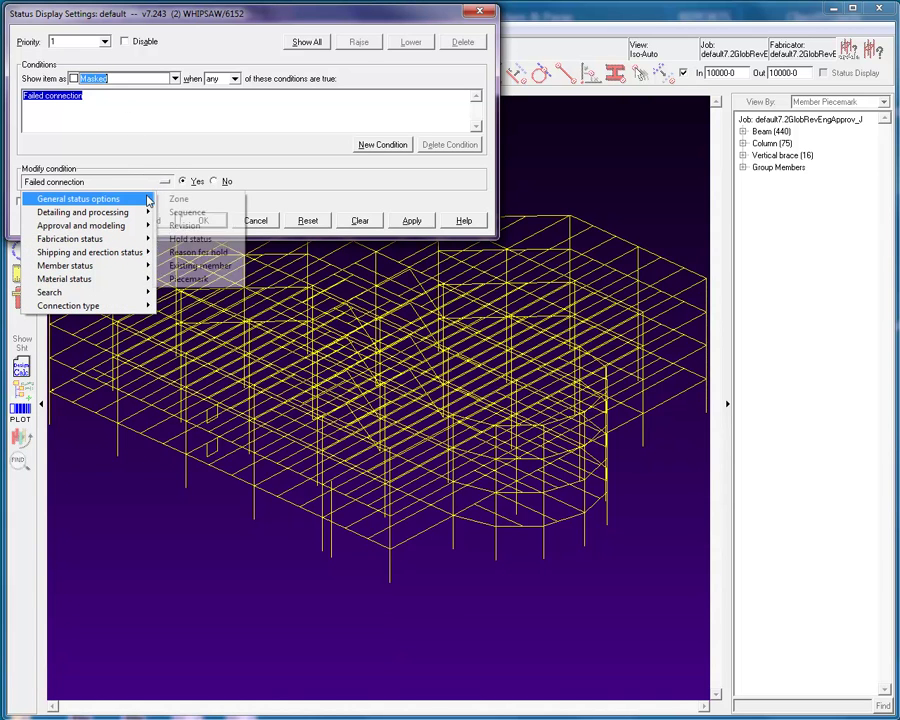
click(203, 213)
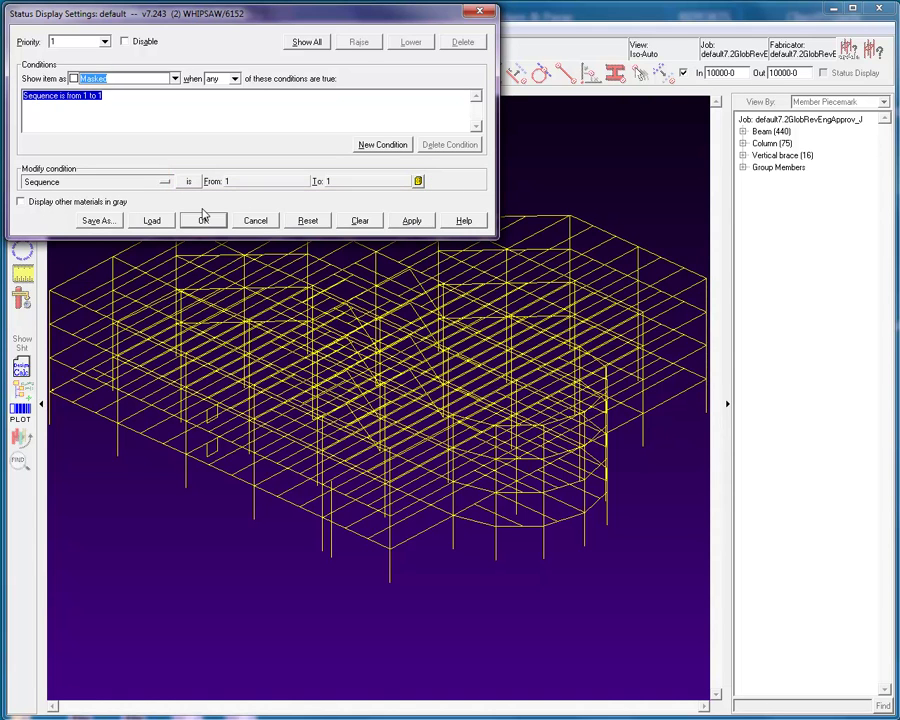
click(424, 227)
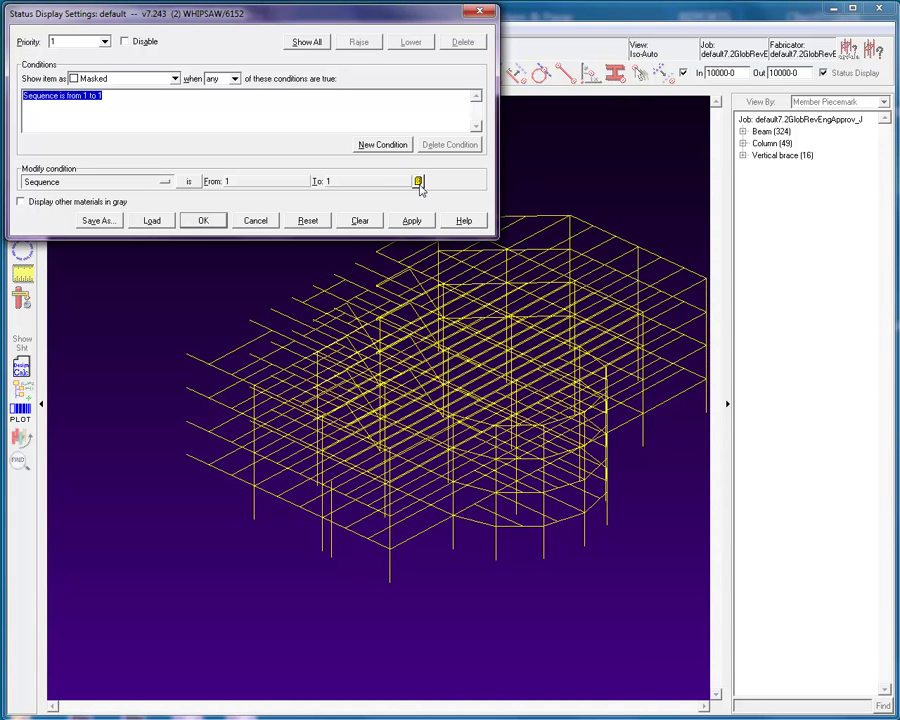
- Set the sequence condition to sequences 2 through 5 and apply the masking
click(418, 182)
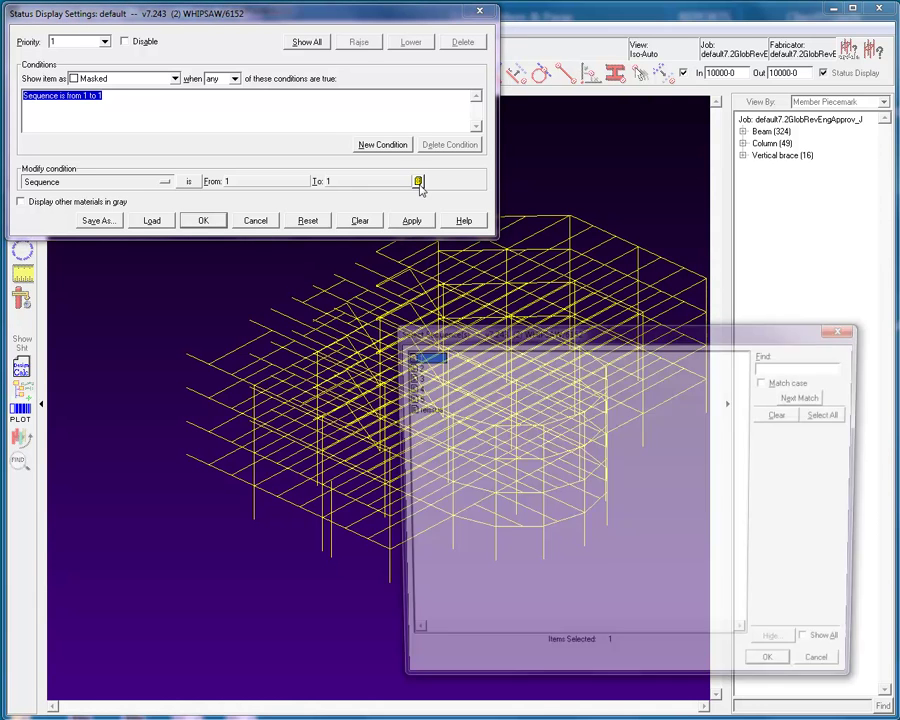
click(436, 358)
drag(420, 366, 420, 400)
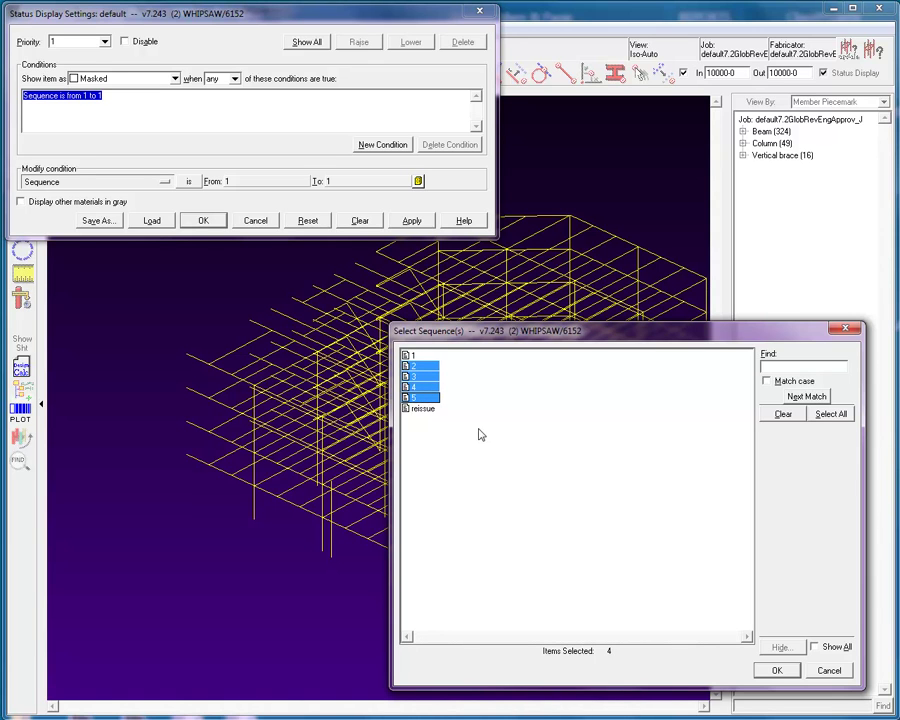
click(779, 670)
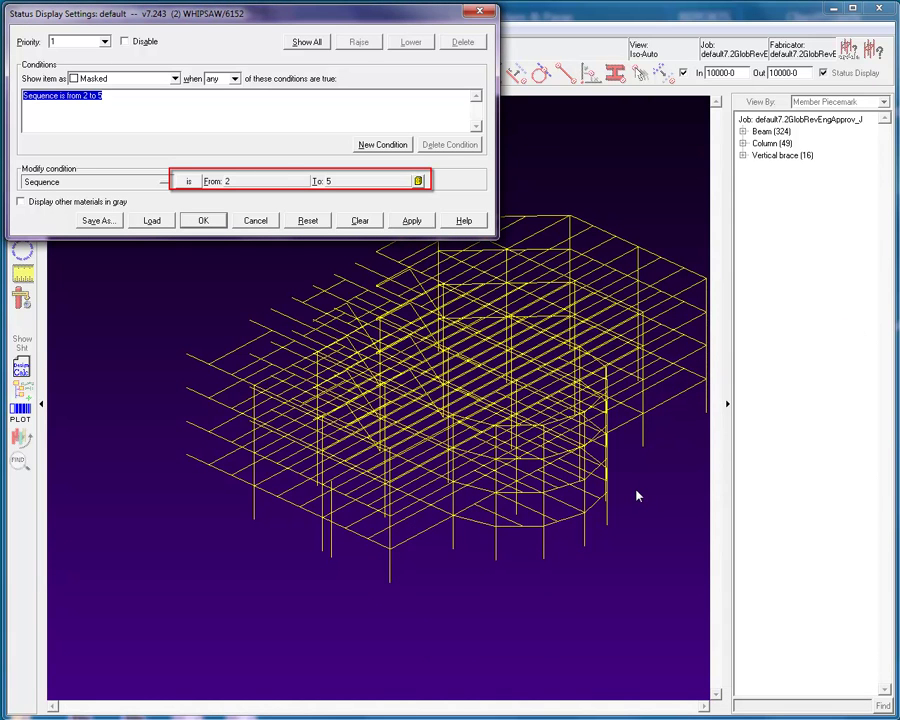
click(408, 221)
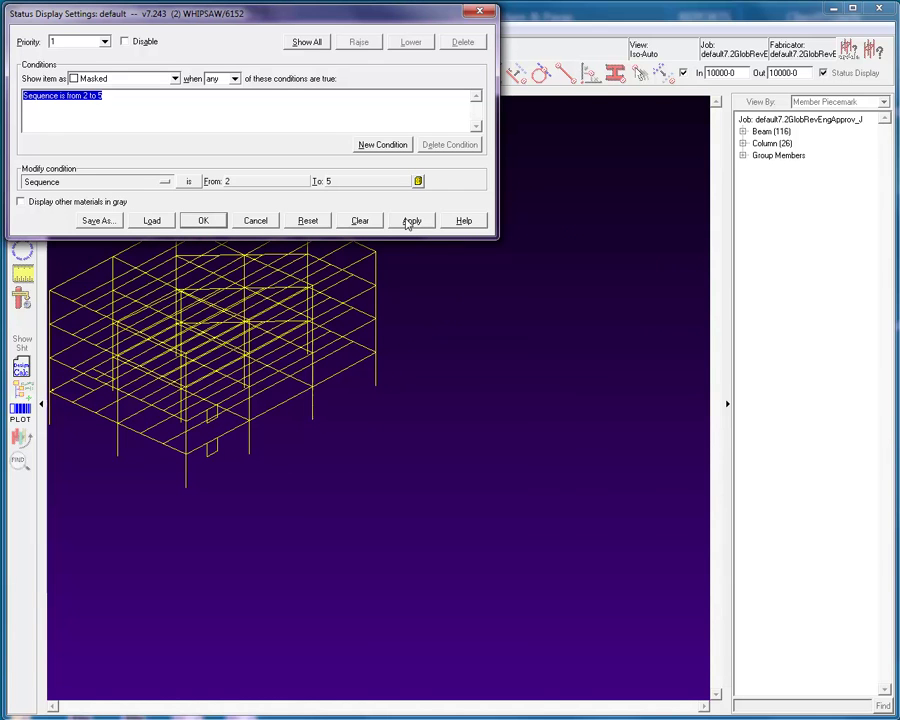
- Reselect only sequence 1, invert the condition to 'is not', and apply
click(420, 182)
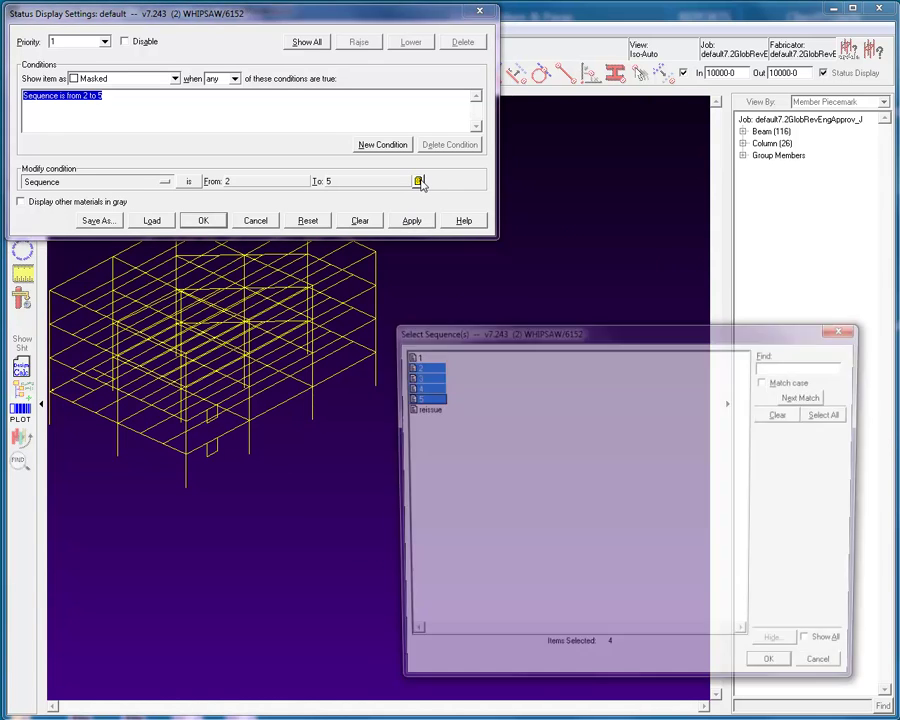
click(418, 357)
ctrl+click(418, 366)
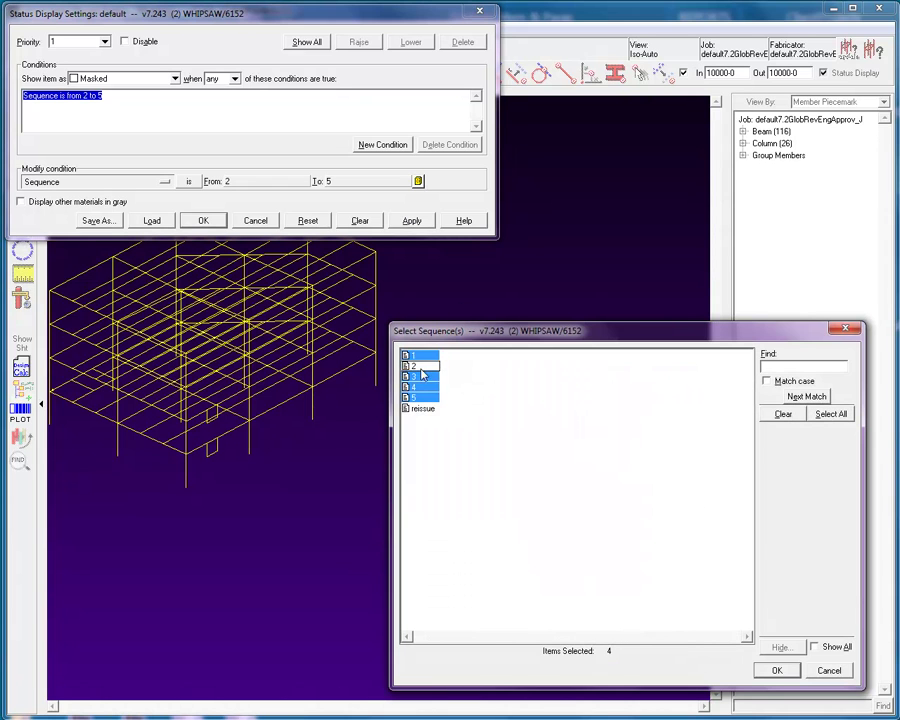
ctrl+click(418, 376)
ctrl+click(418, 387)
ctrl+click(418, 397)
click(790, 676)
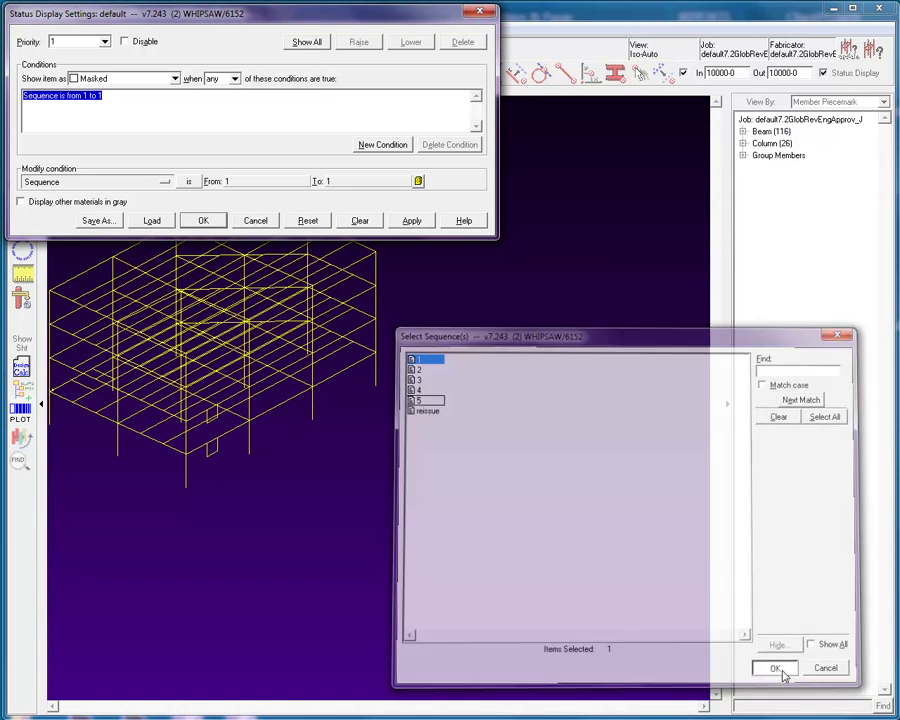
click(188, 182)
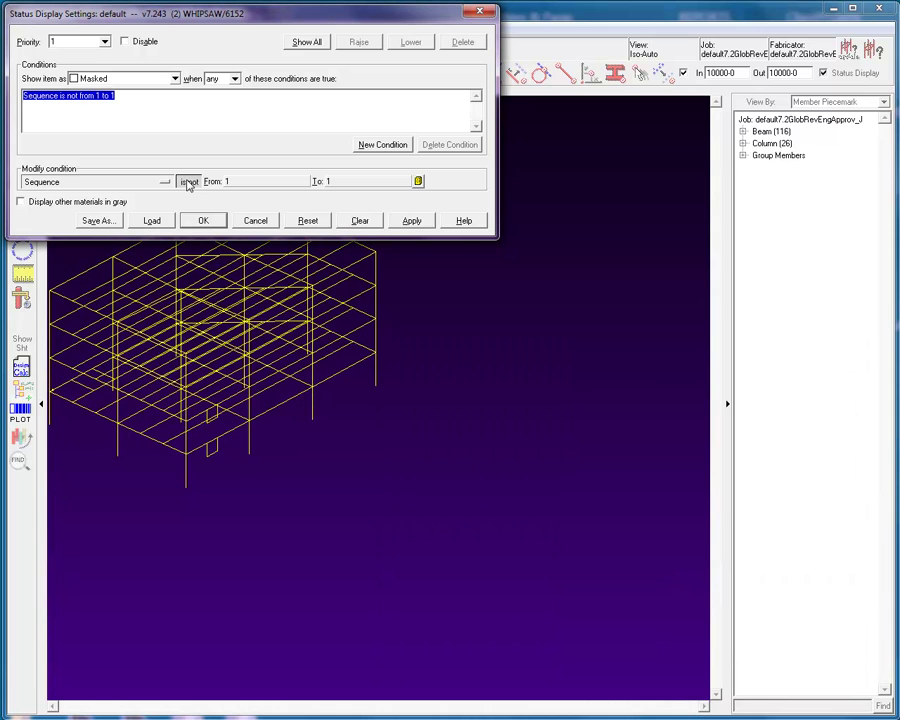
click(408, 222)
- Accept the Status Display settings and decline saving the status configuration
click(206, 221)
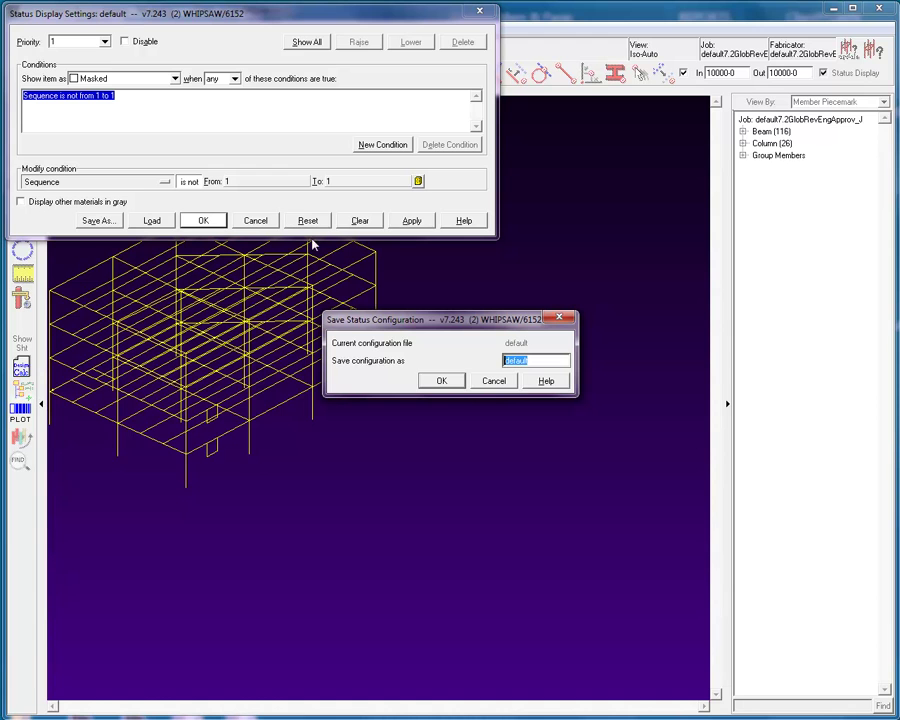
click(493, 381)
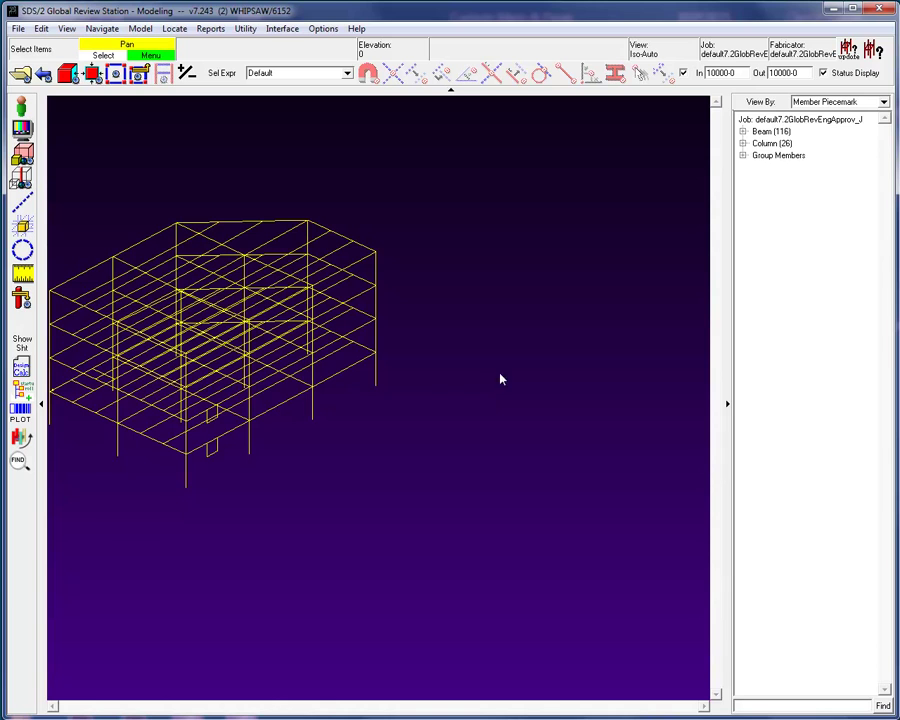
- Toggle Status Display off to see the whole model, then back on
click(822, 74)
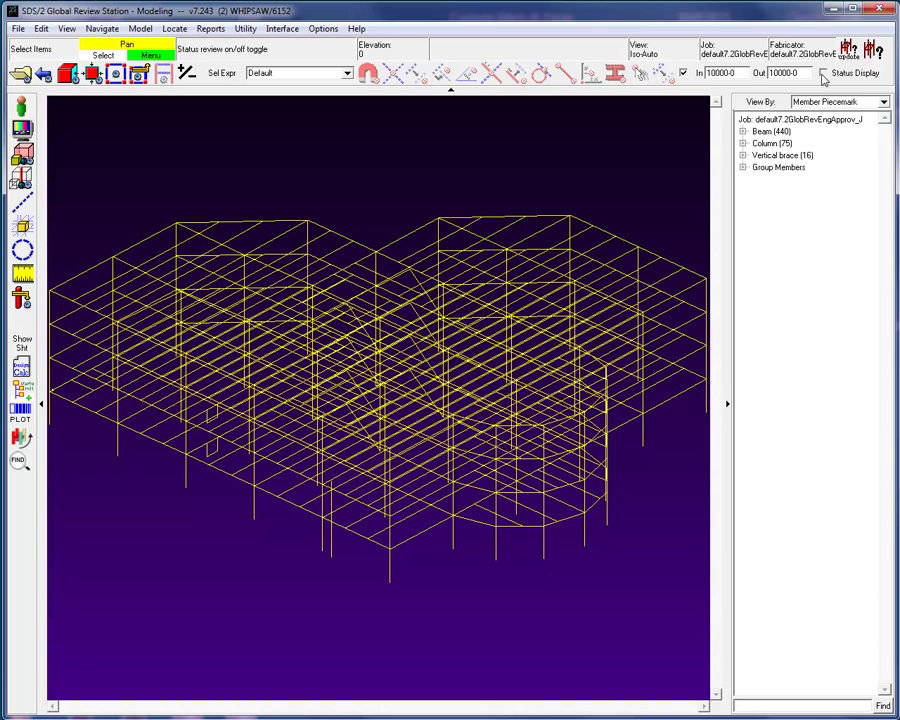
click(822, 74)
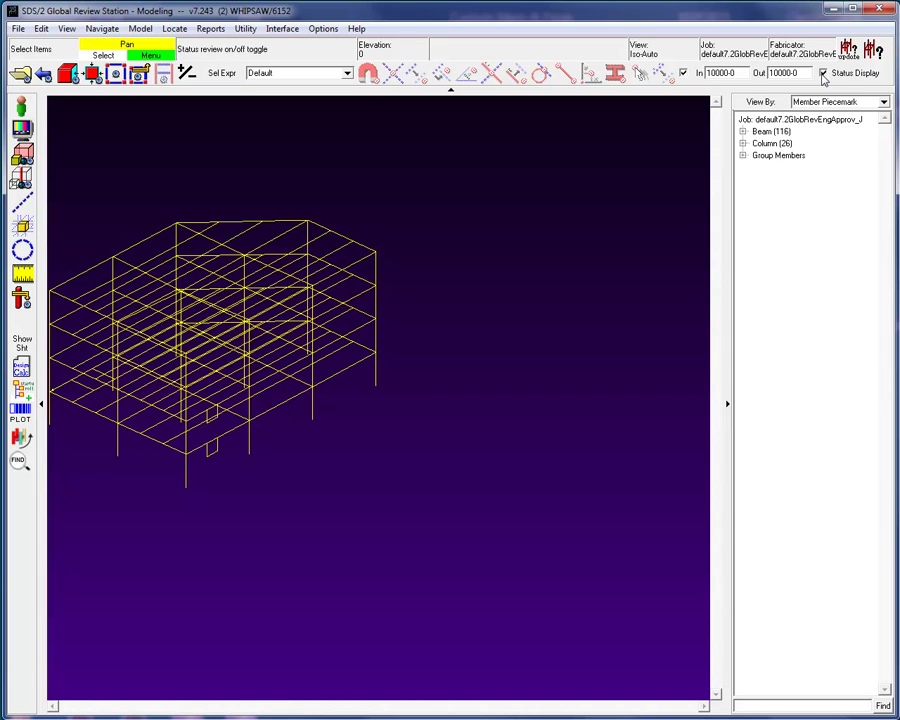
click(322, 29)
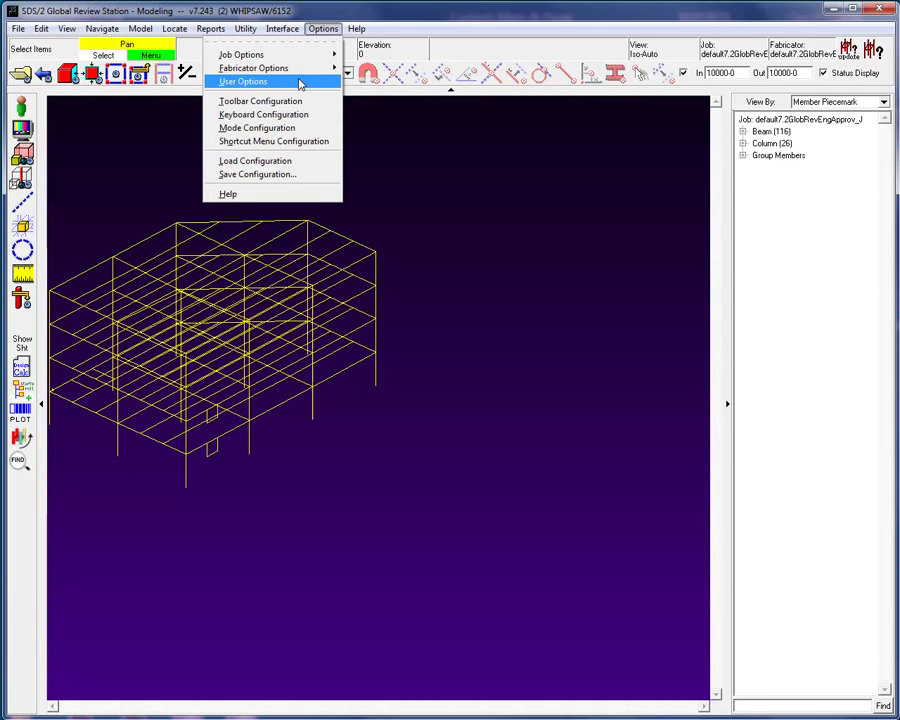
- Uncheck 'Prompt to save configuration after changes' in User Options' Configuration Files tab
click(300, 82)
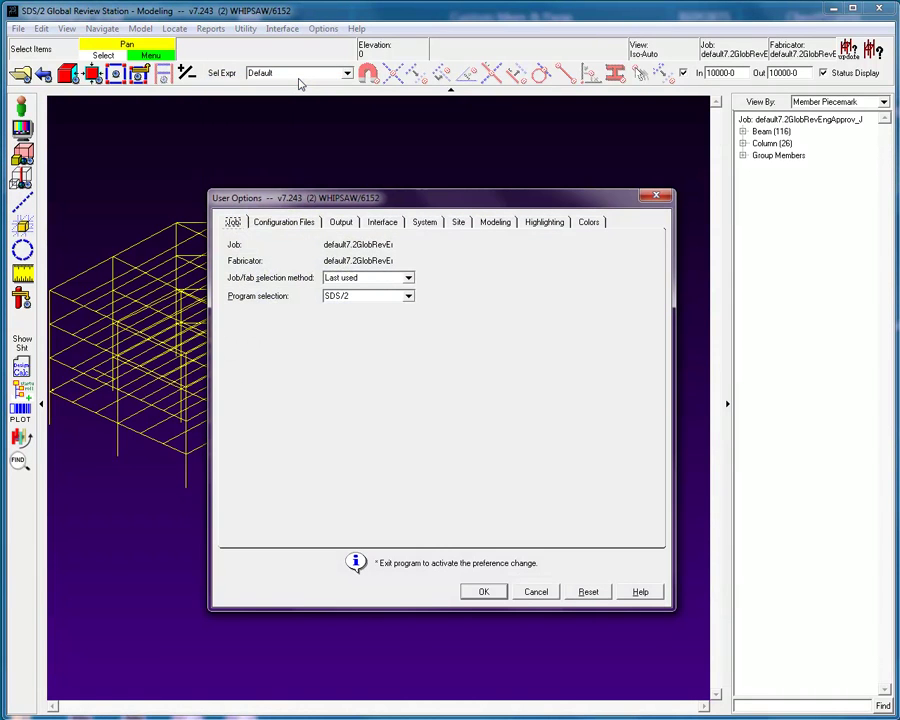
click(305, 223)
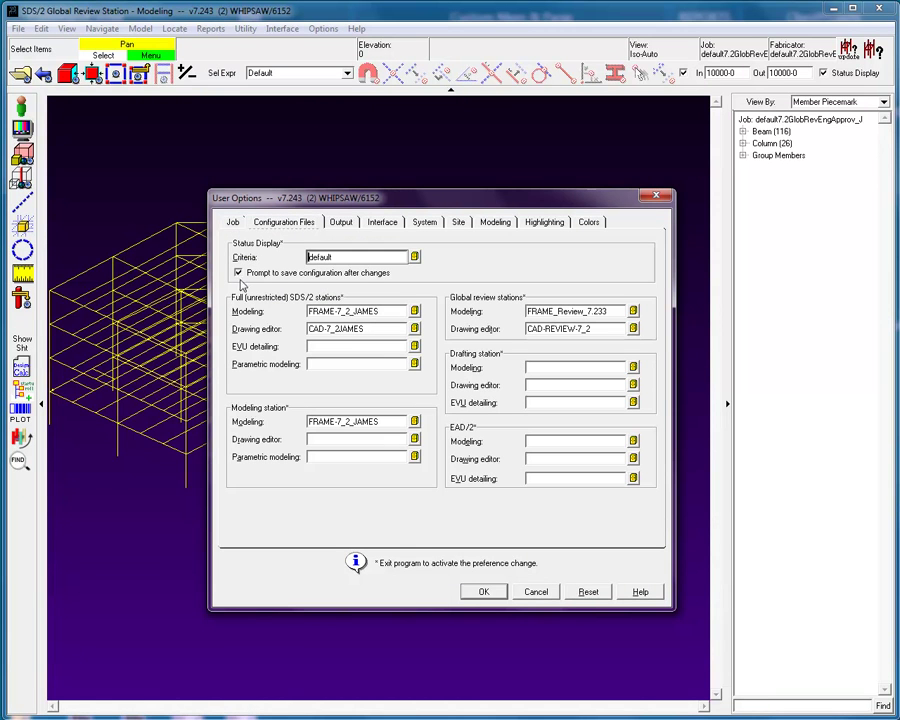
click(238, 273)
click(489, 593)
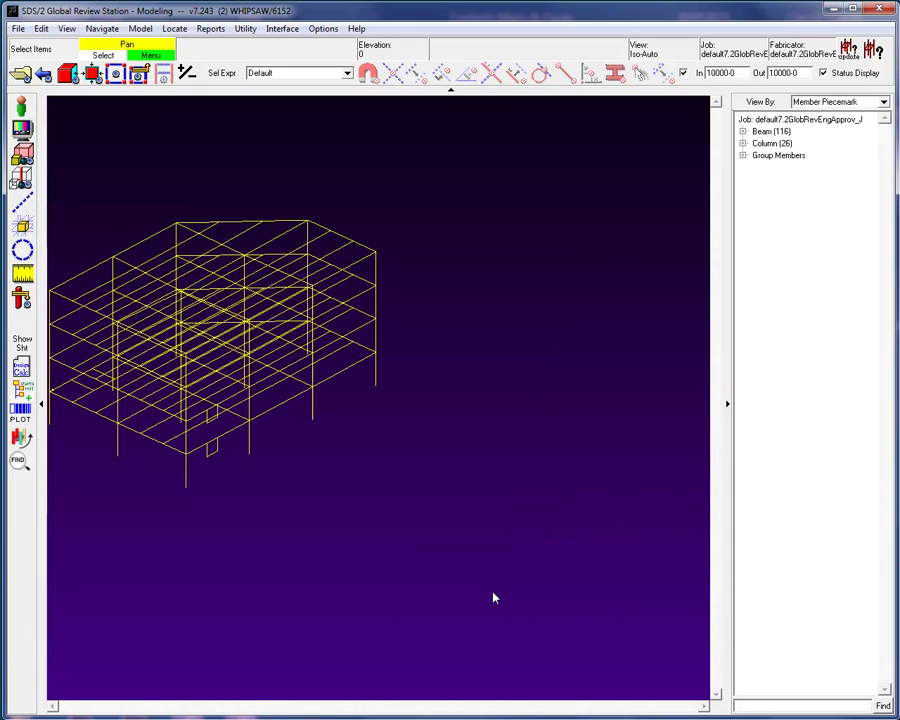
right_click(466, 249)
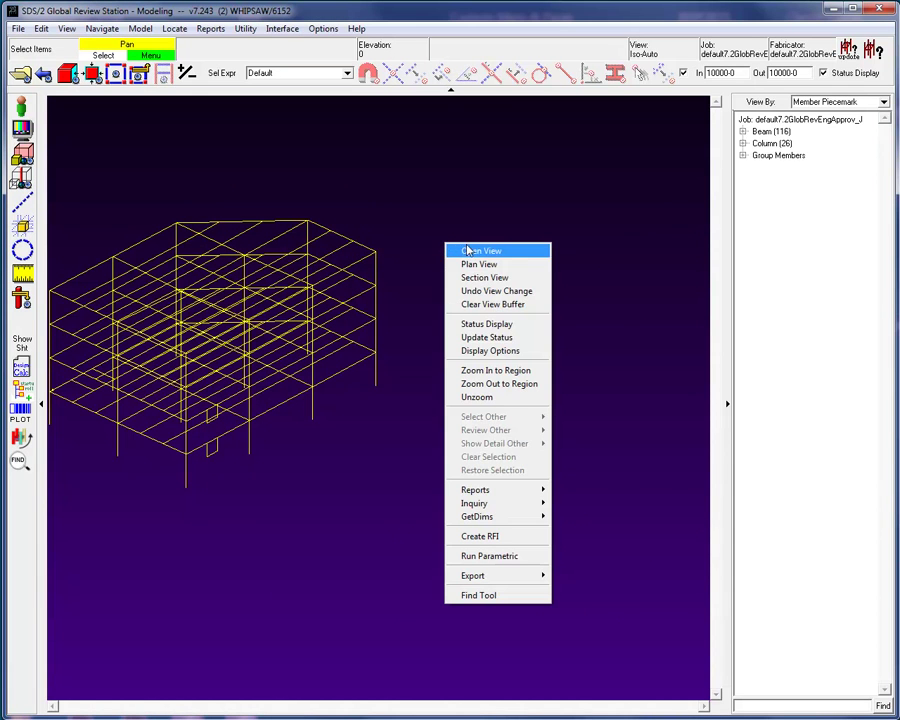
click(478, 324)
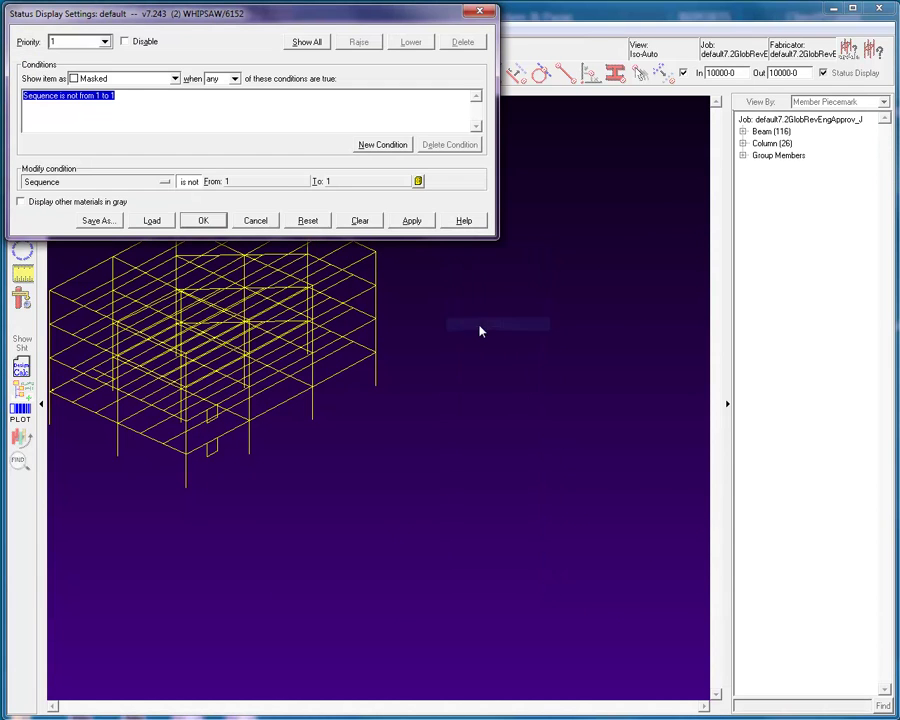
click(175, 79)
click(100, 116)
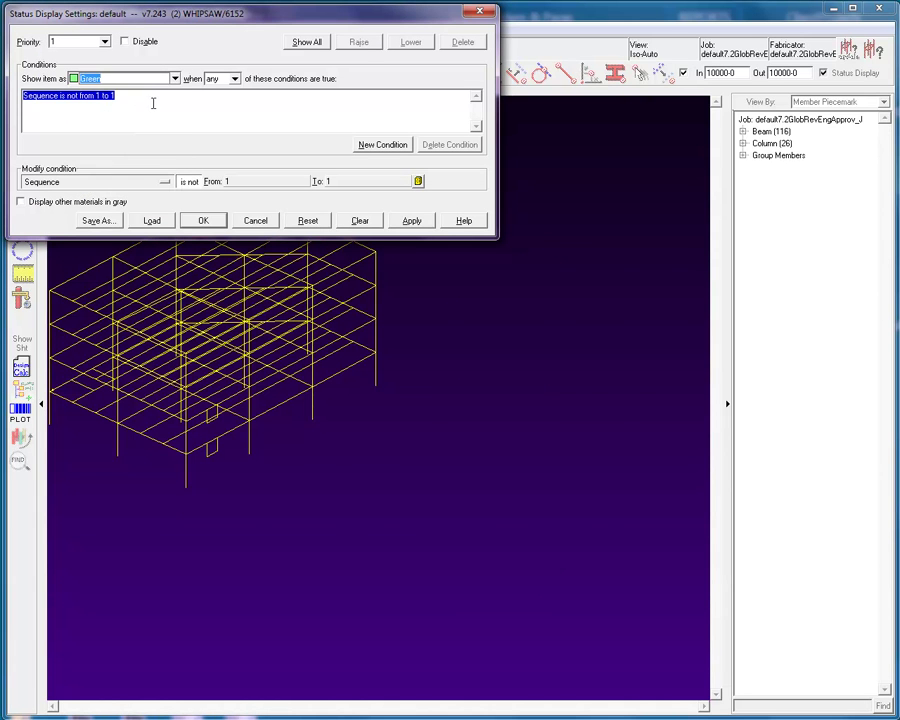
click(412, 220)
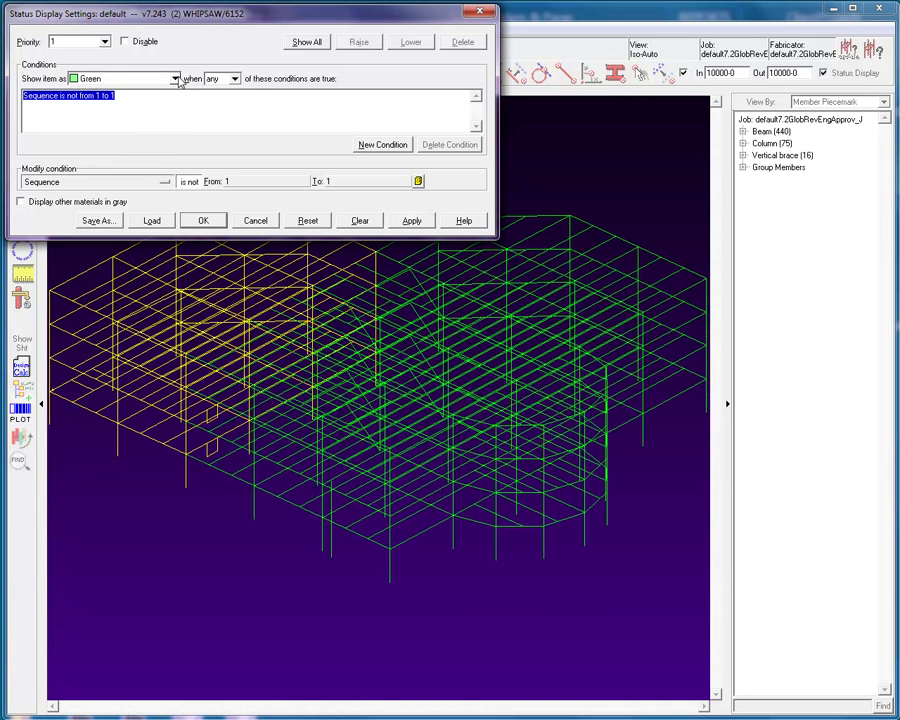
click(135, 79)
click(122, 105)
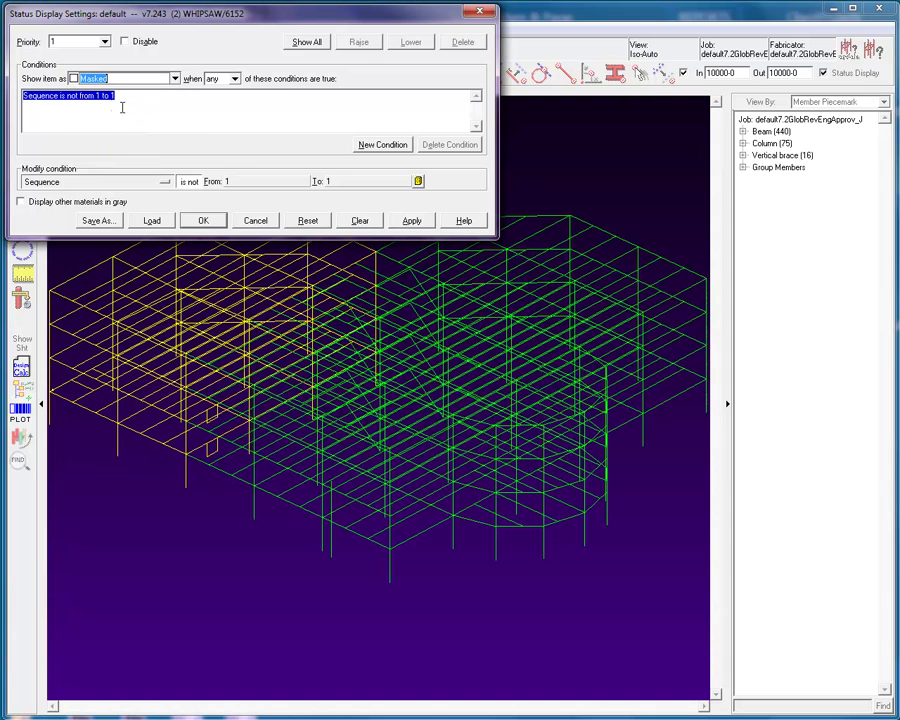
click(412, 220)
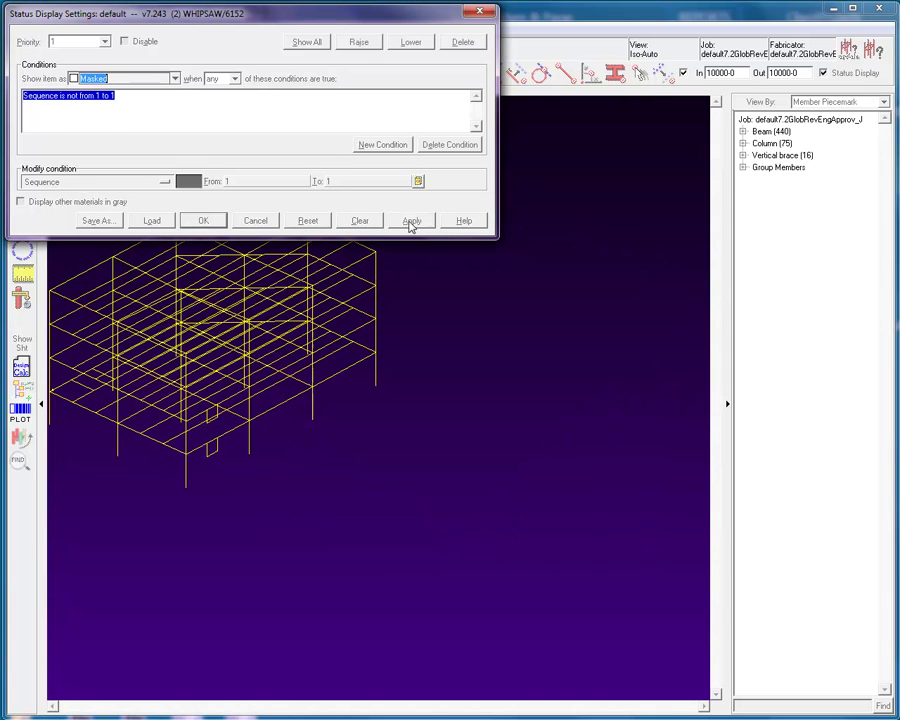
click(205, 221)
- Save the current status display settings as a new configuration named 'james'
right_click(451, 228)
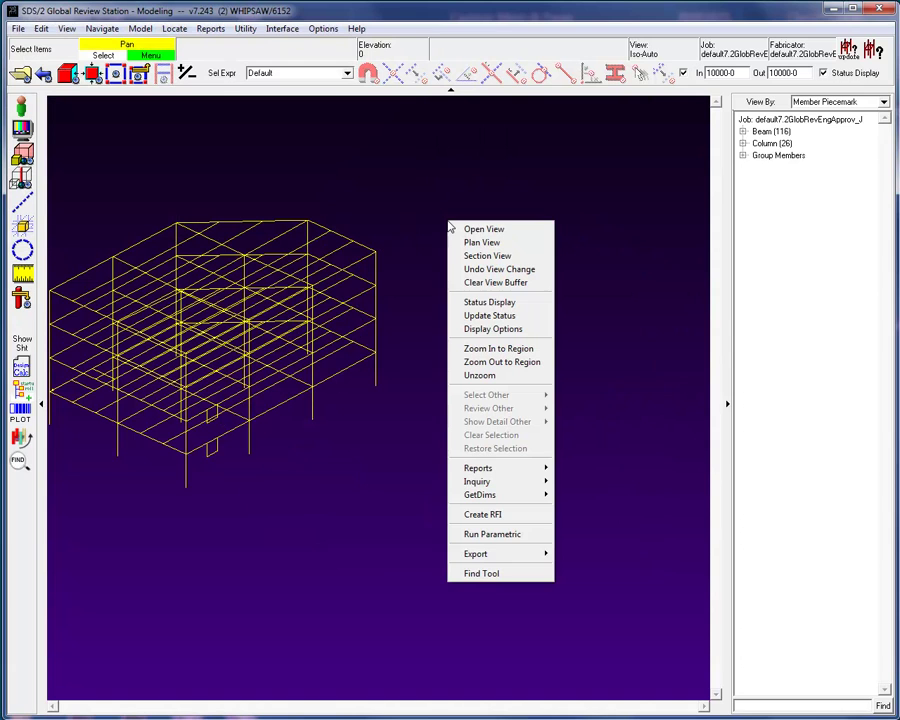
click(484, 302)
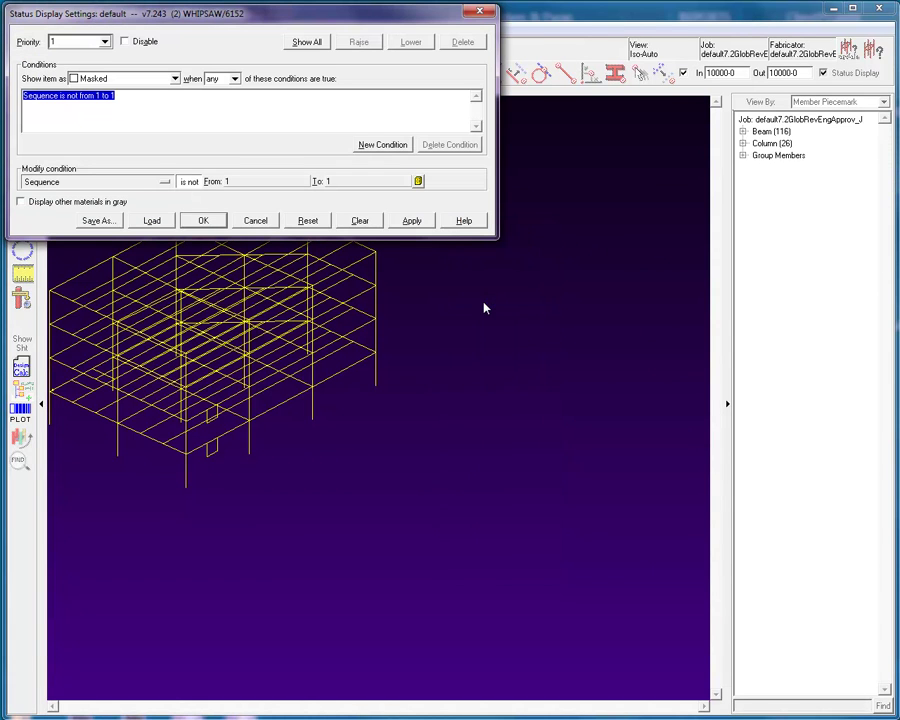
click(108, 221)
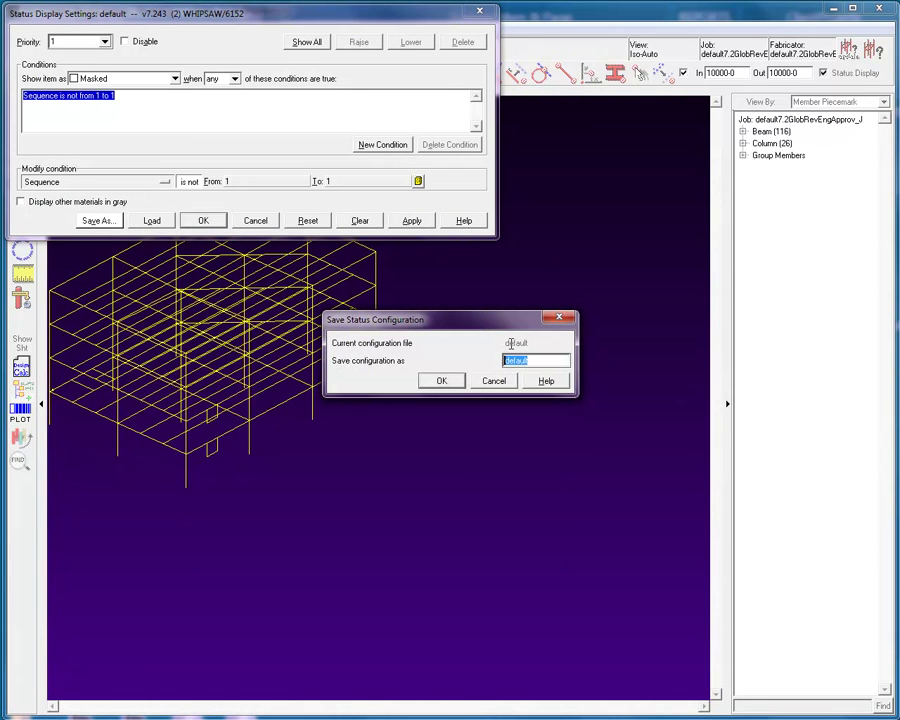
text(james)
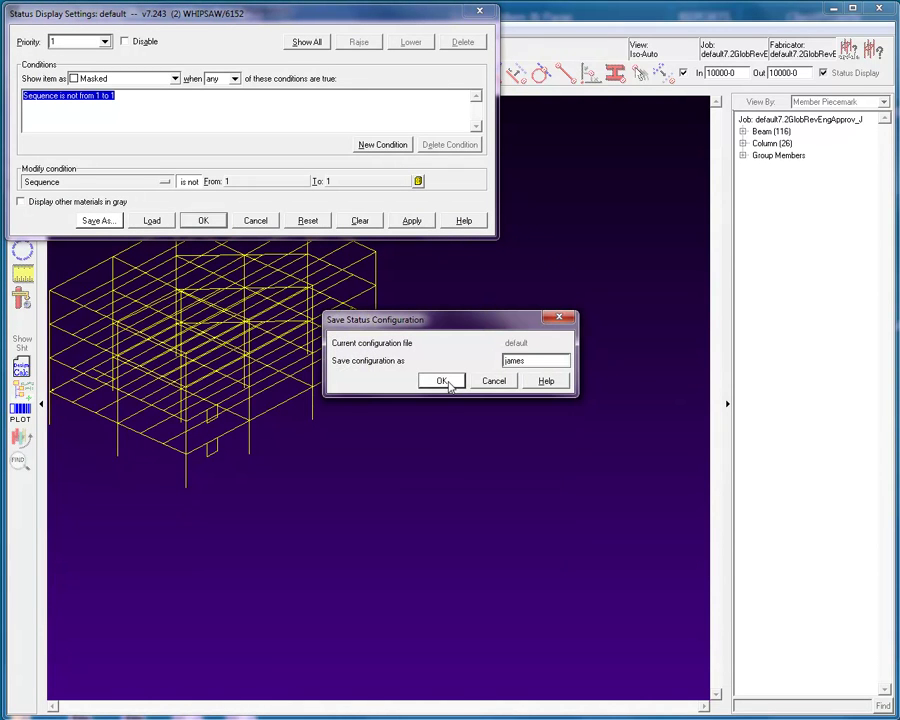
click(446, 382)
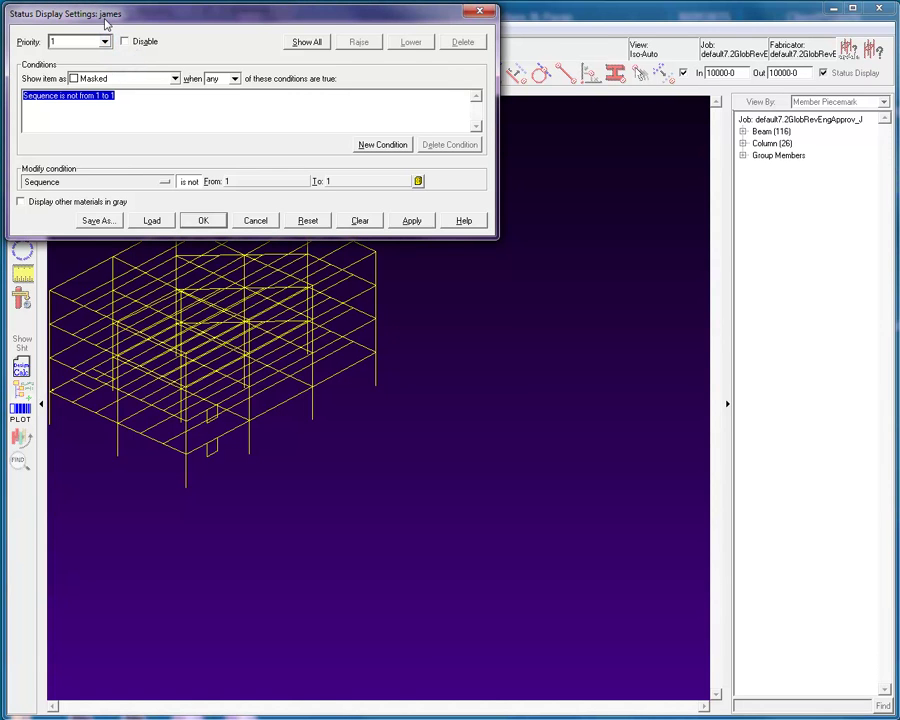
click(264, 222)
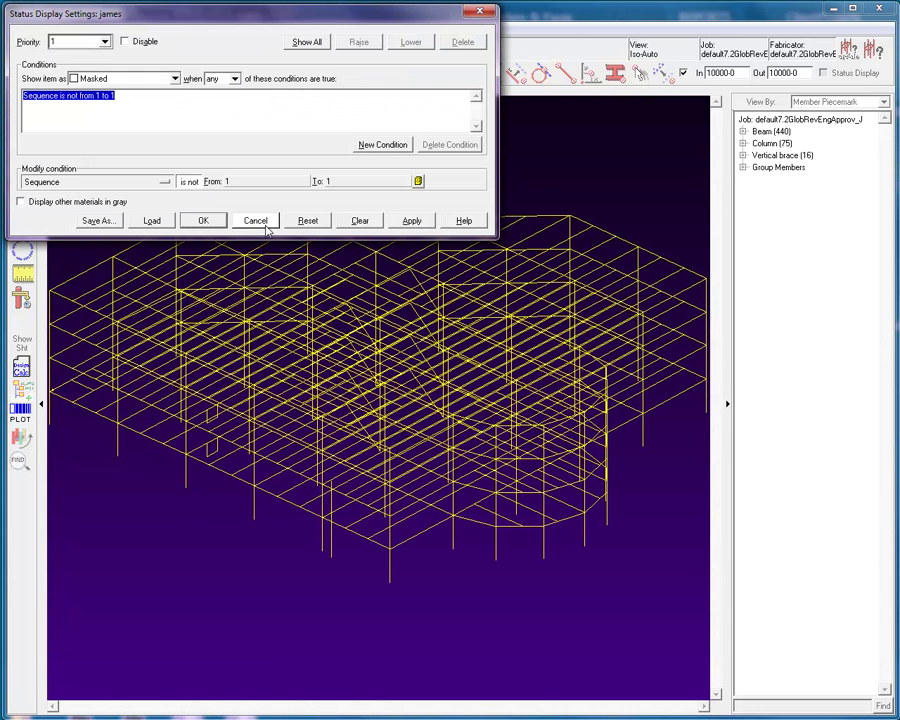
click(151, 220)
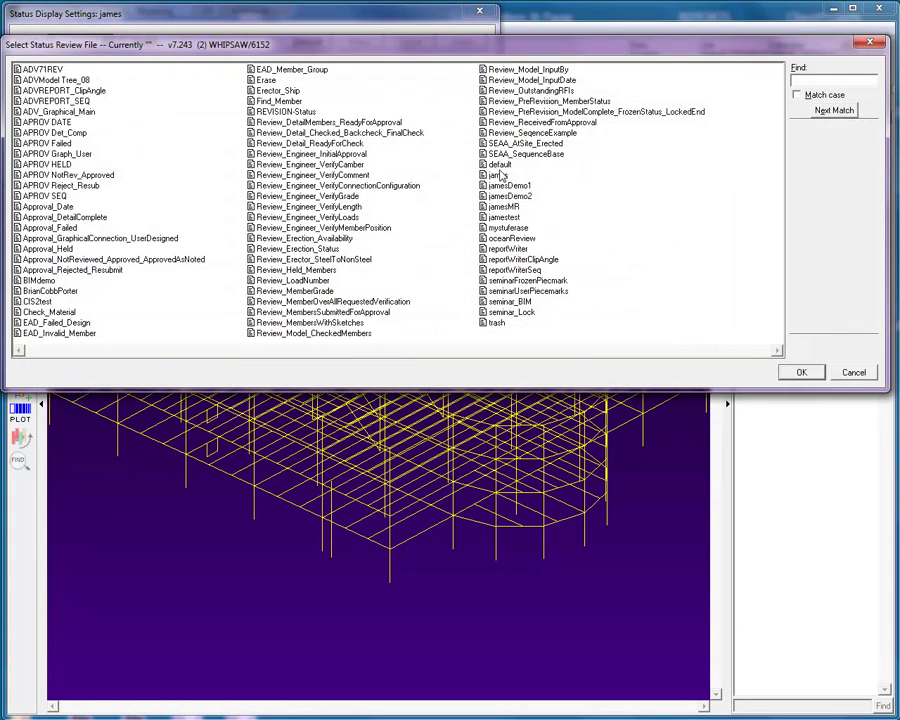
double_click(486, 176)
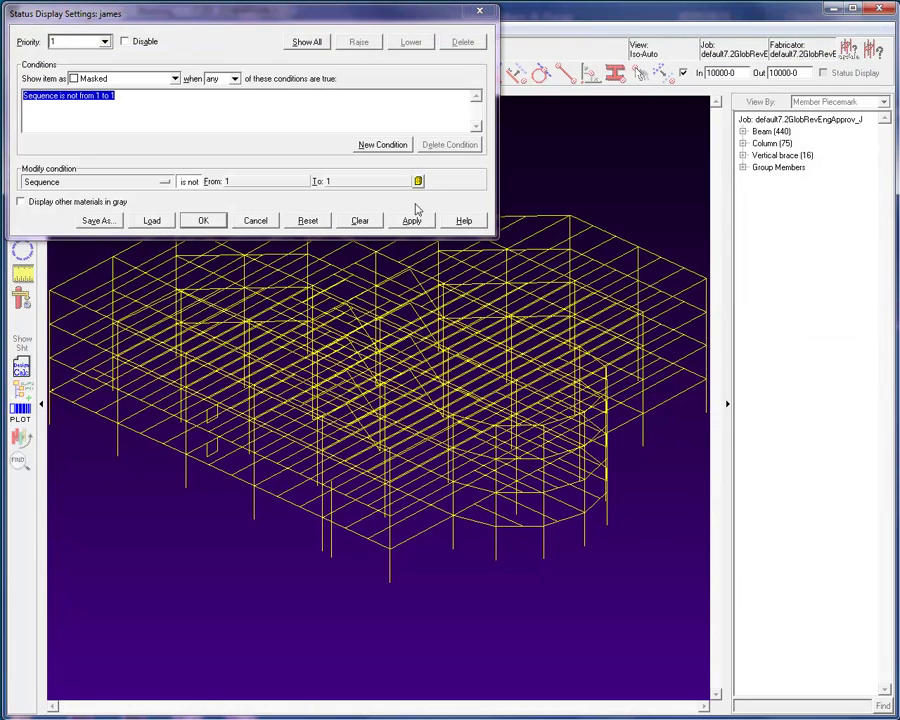
click(361, 221)
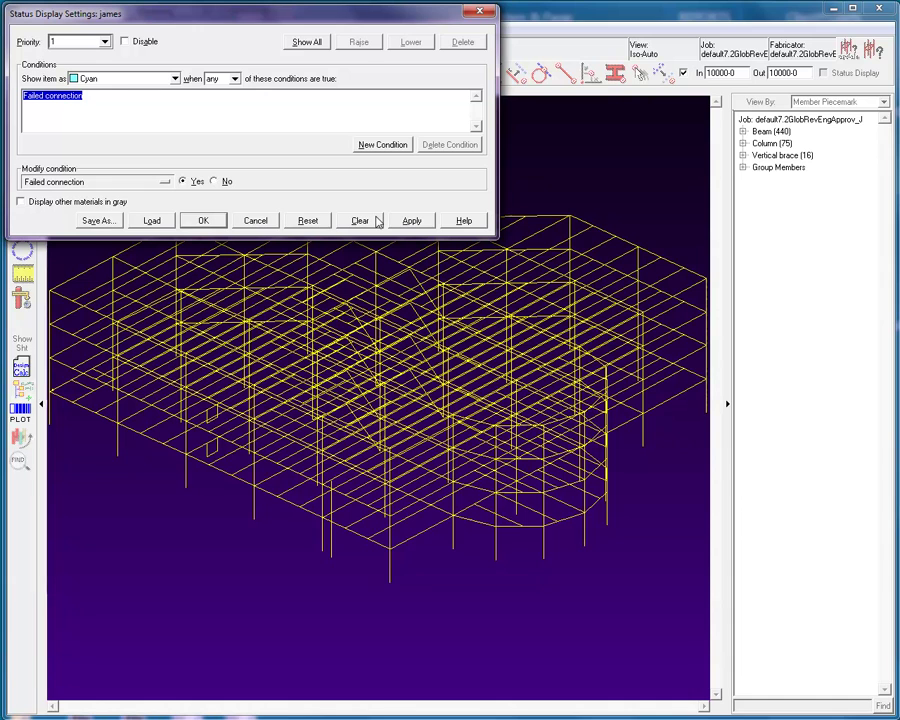
click(308, 221)
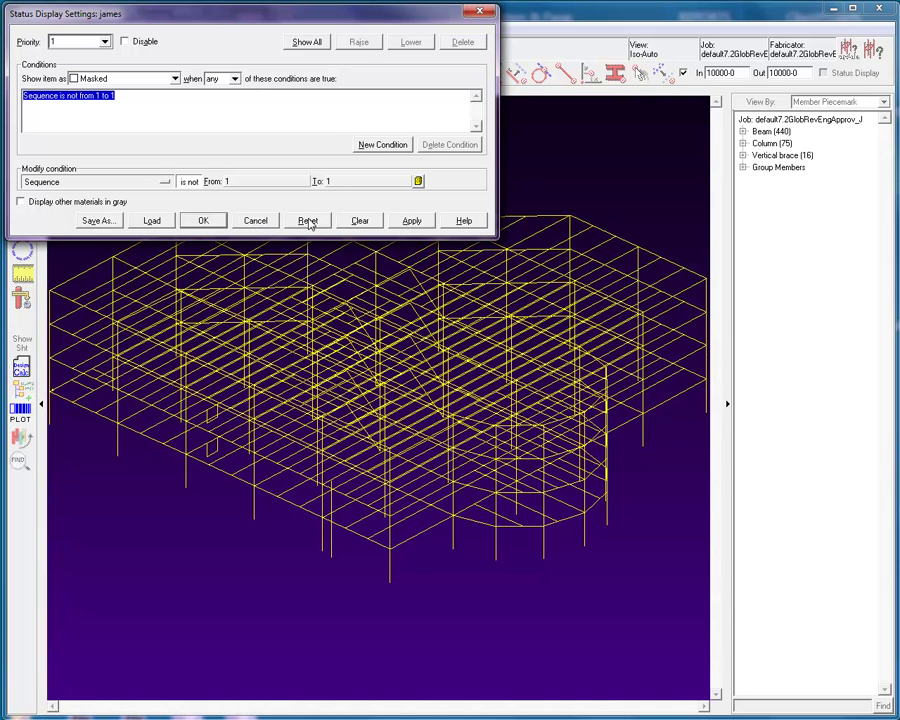
click(412, 221)
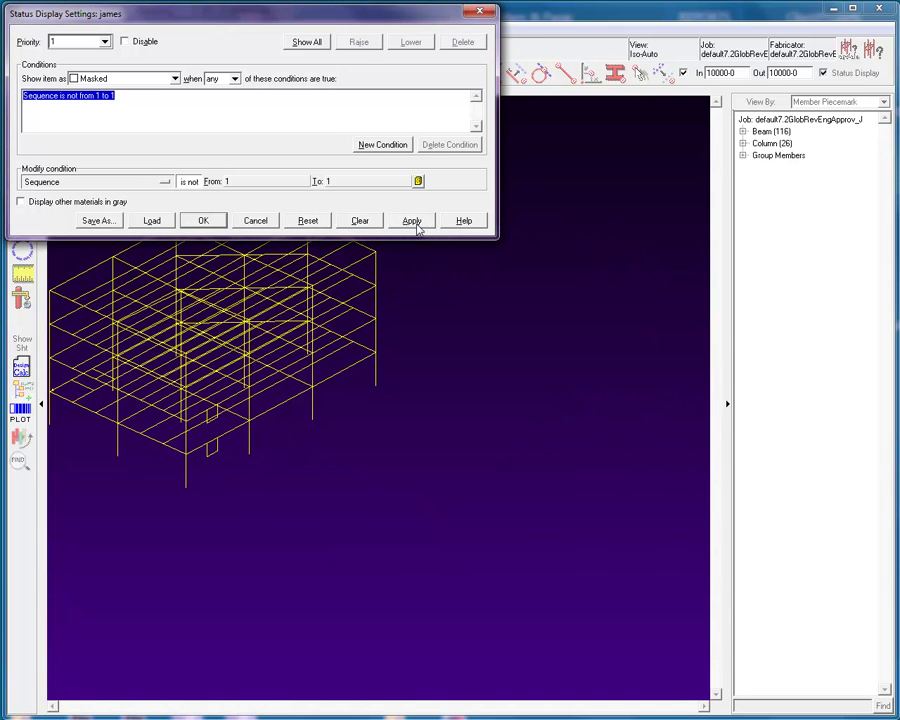
- Add a priority 2 rule showing Hold-status items in orange, then review all criteria
click(105, 42)
click(86, 60)
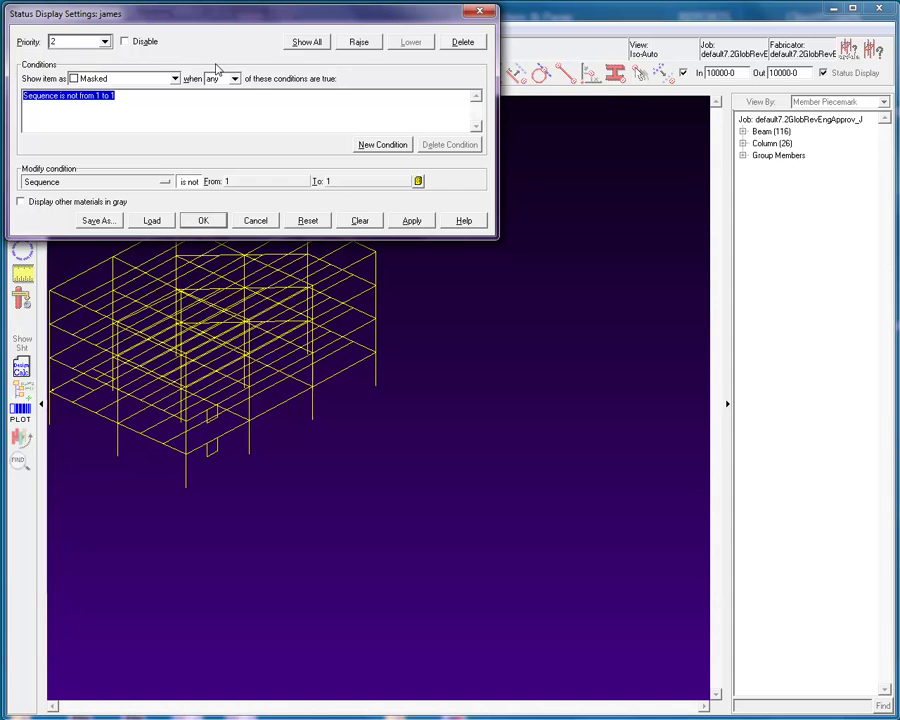
click(165, 181)
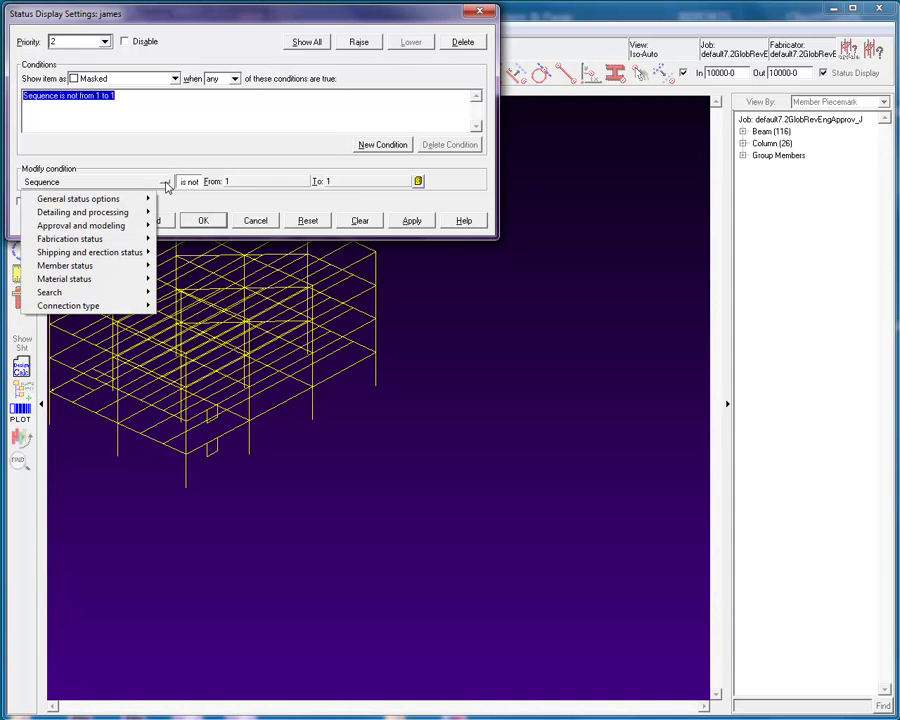
mouse_move(146, 203)
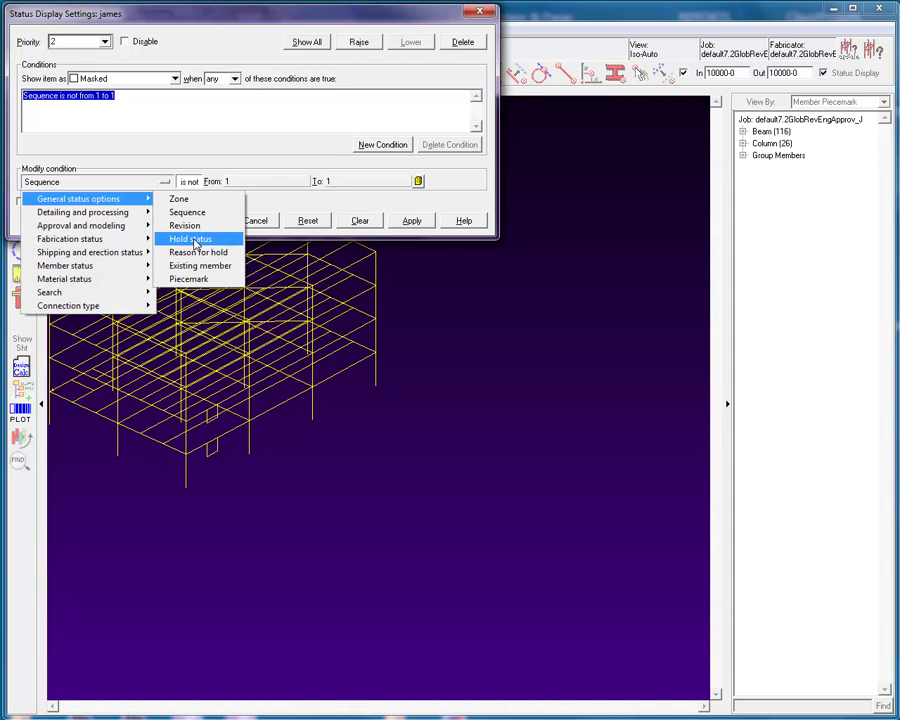
click(192, 240)
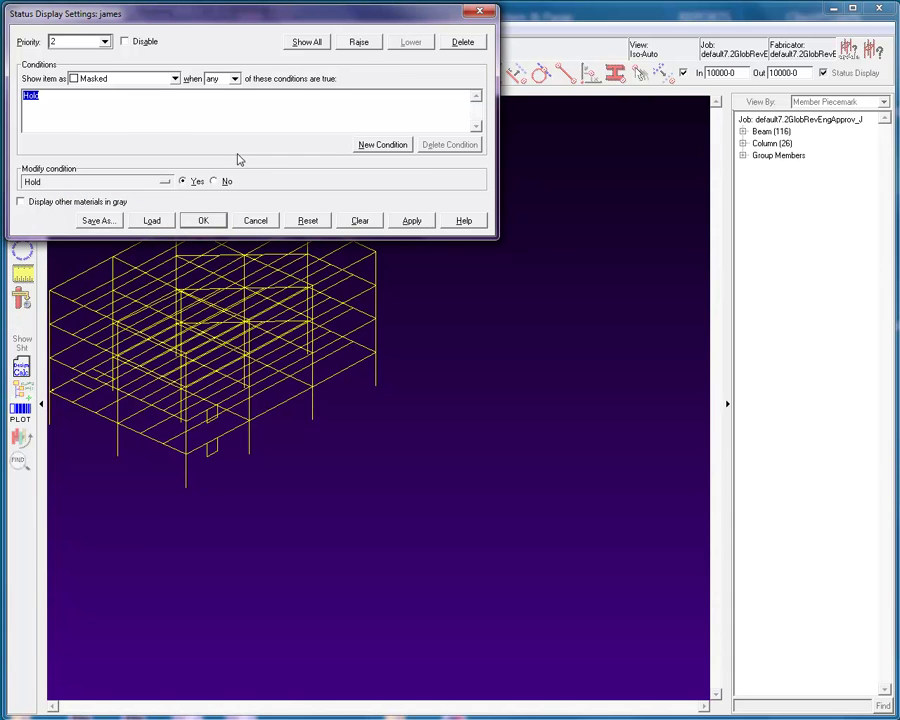
click(175, 78)
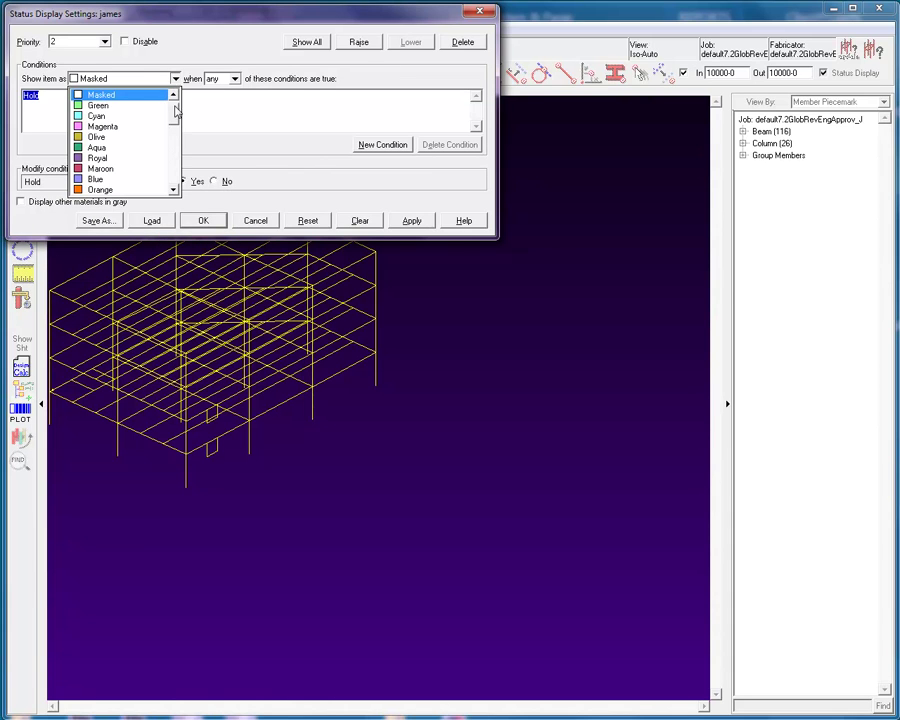
scroll(176, 112, down, 2)
click(132, 146)
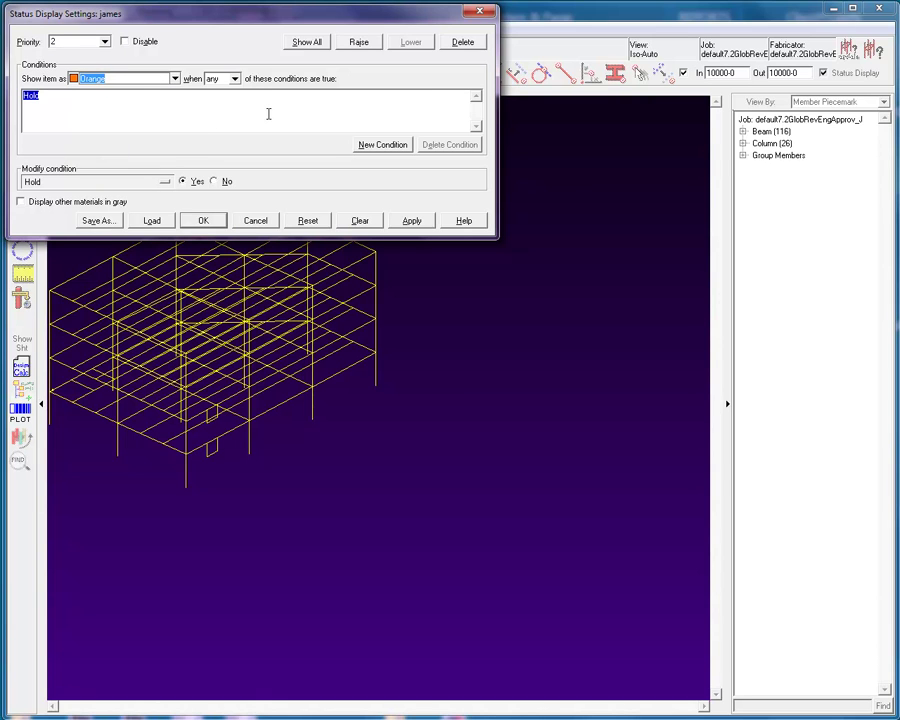
click(307, 42)
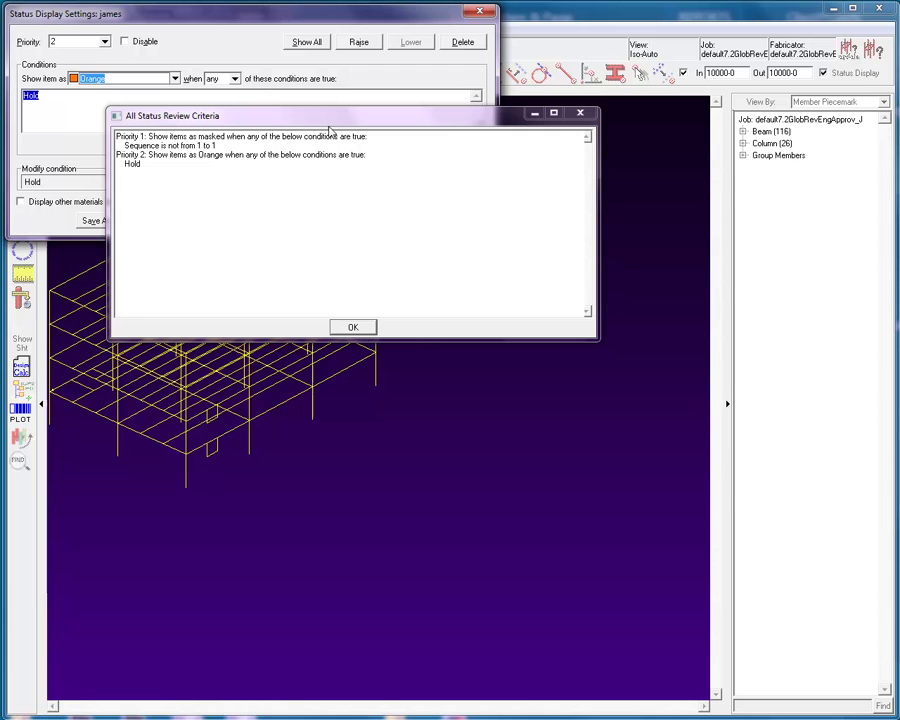
- Close the criteria summary and turn on 'Display other materials in gray'
click(353, 327)
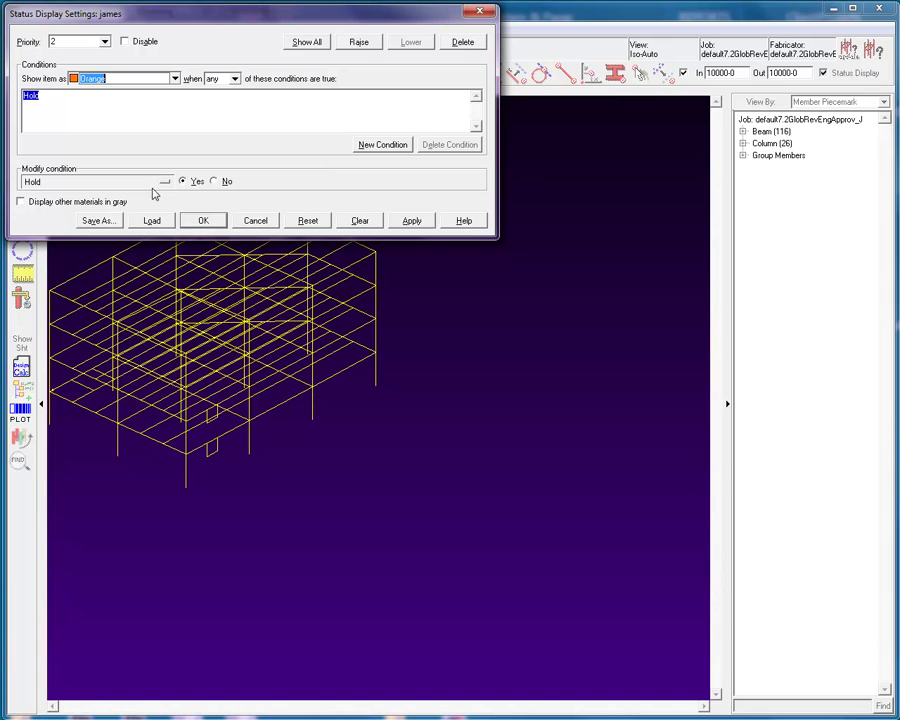
click(35, 204)
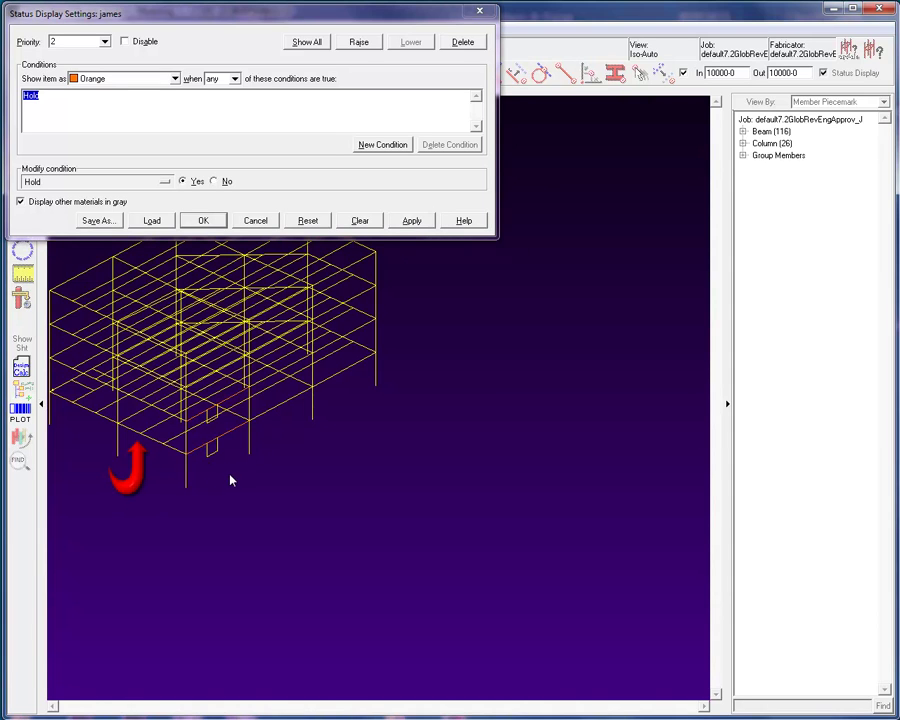
drag(228, 474, 153, 409)
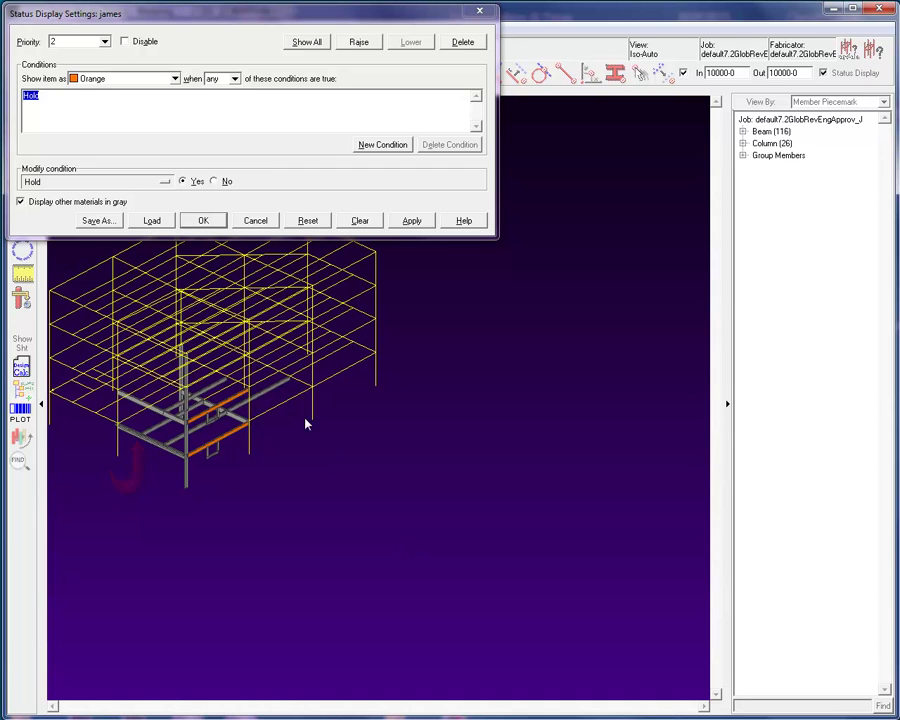
- Save configuration 'james', then disable the priority 1 rule and apply, showing all 440 beams
click(106, 221)
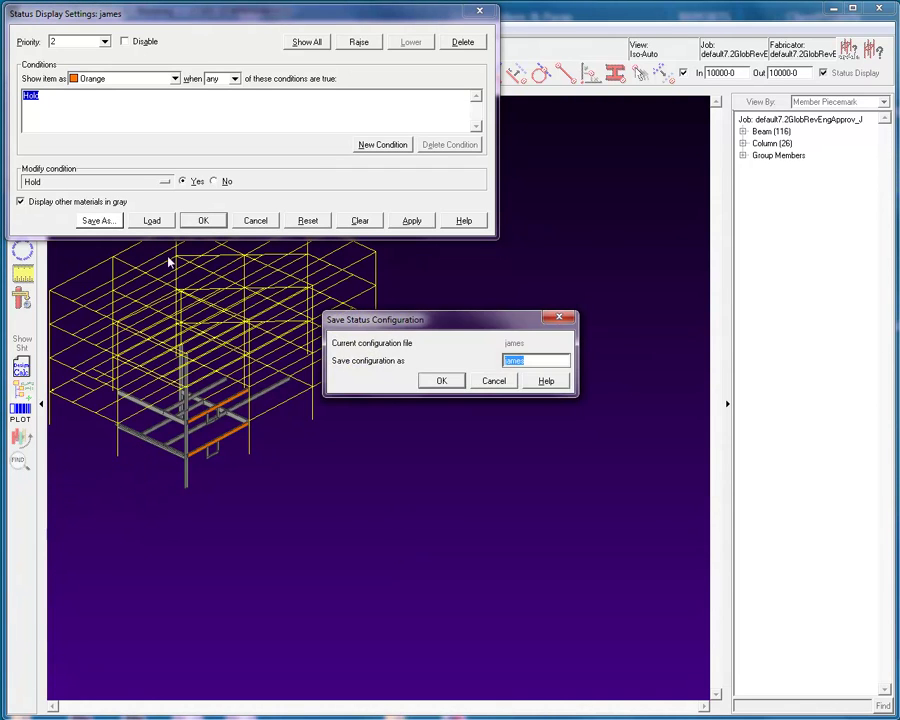
click(441, 384)
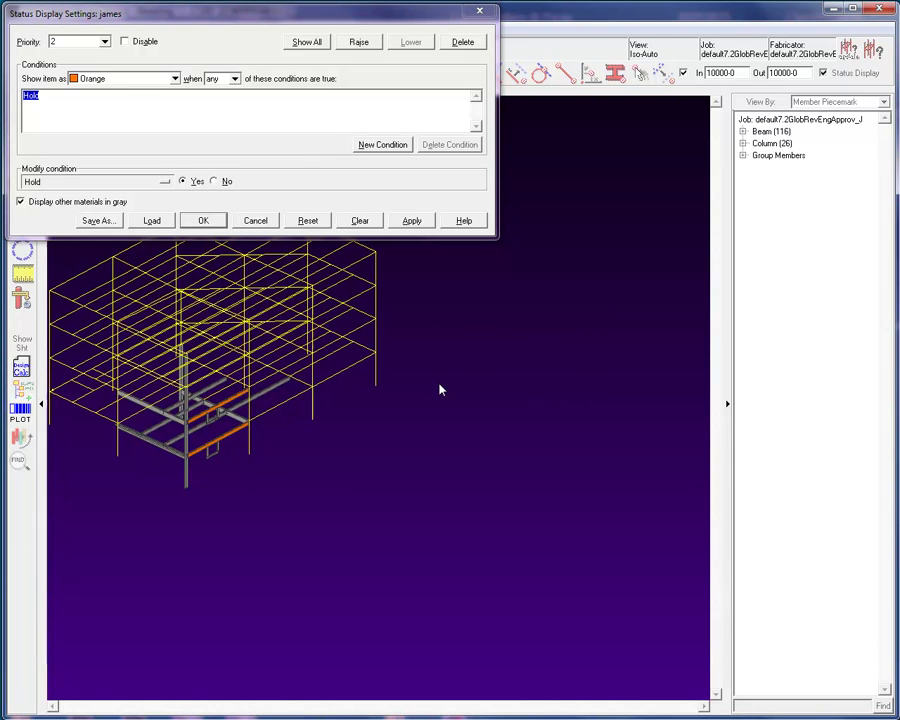
click(104, 42)
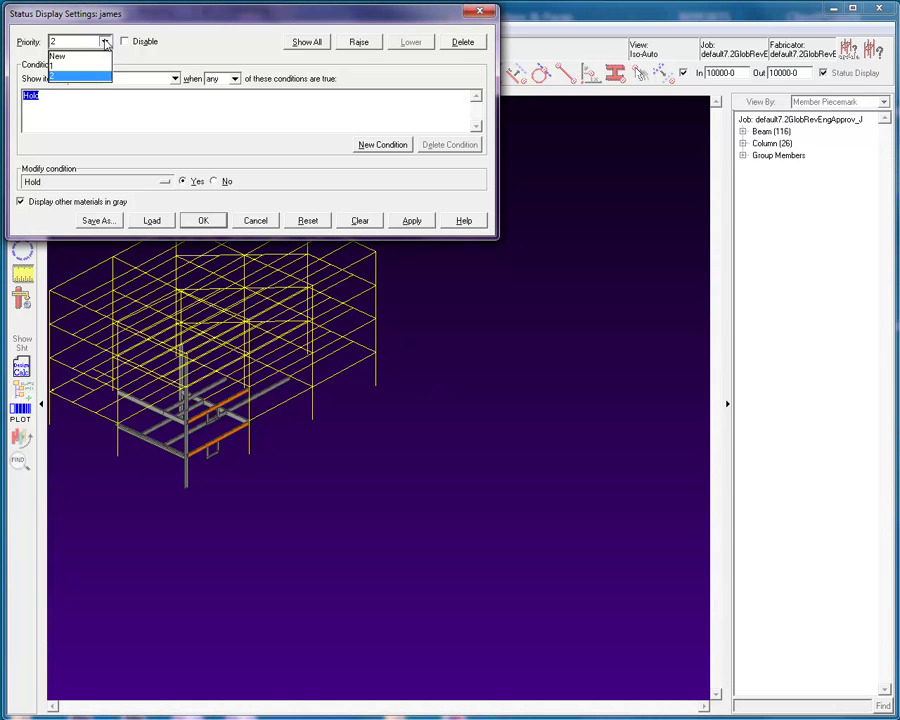
click(86, 65)
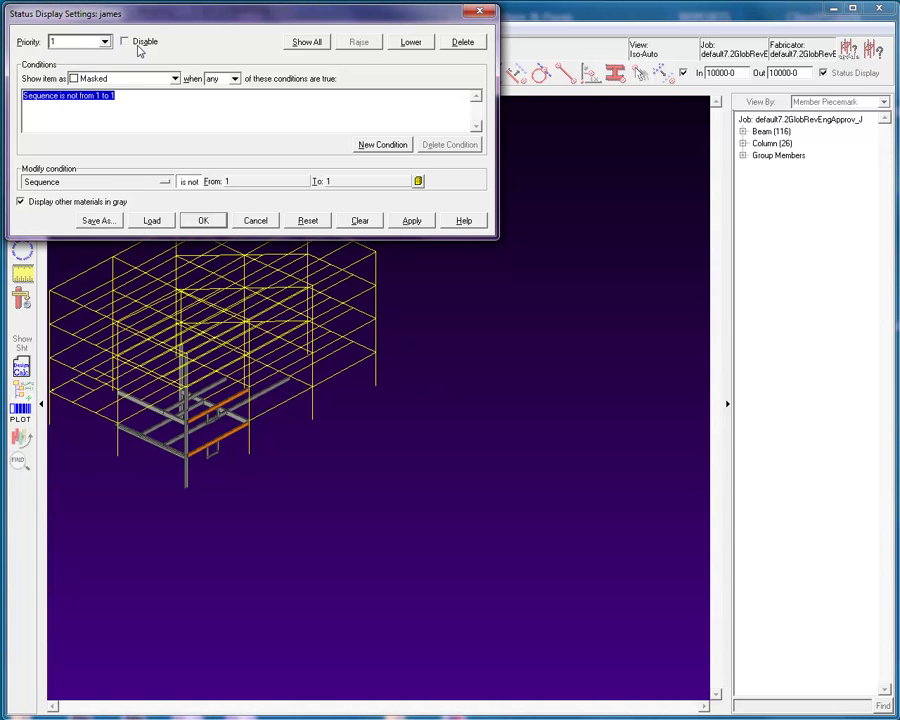
click(124, 42)
click(424, 221)
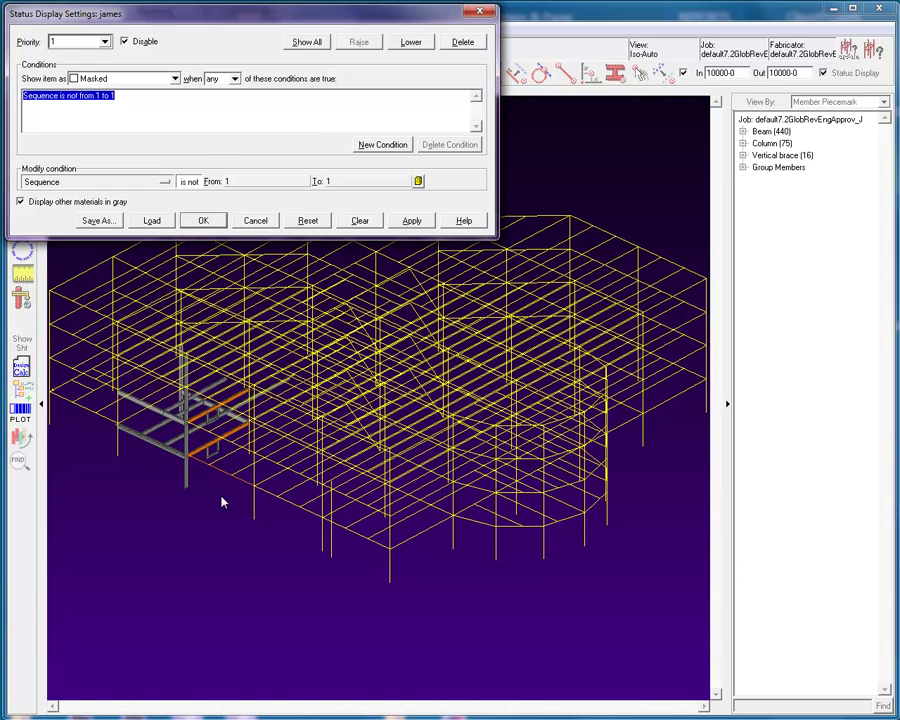
drag(219, 468, 168, 546)
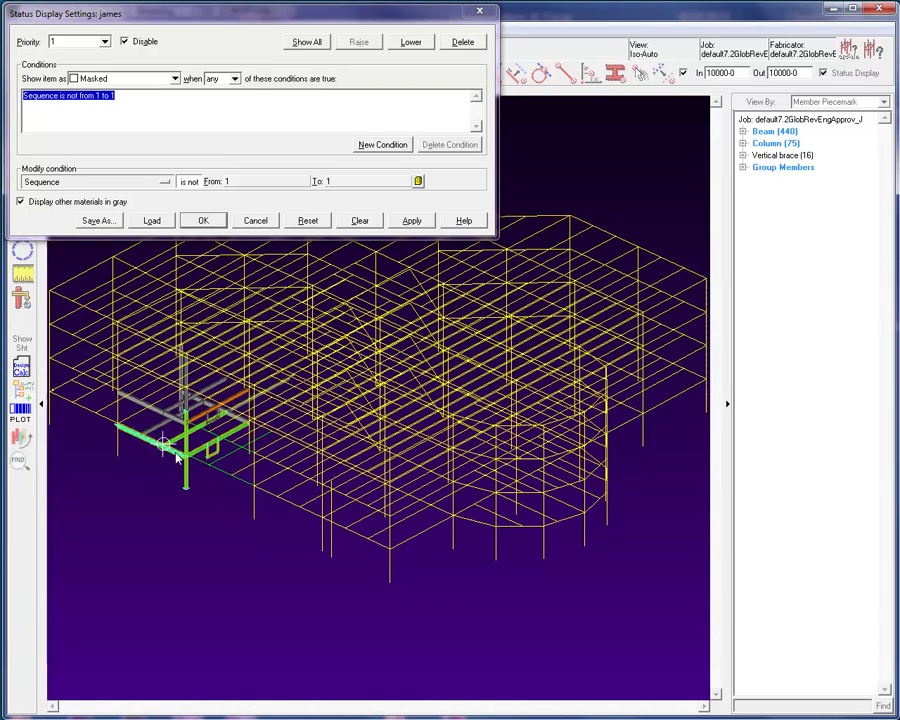
click(224, 532)
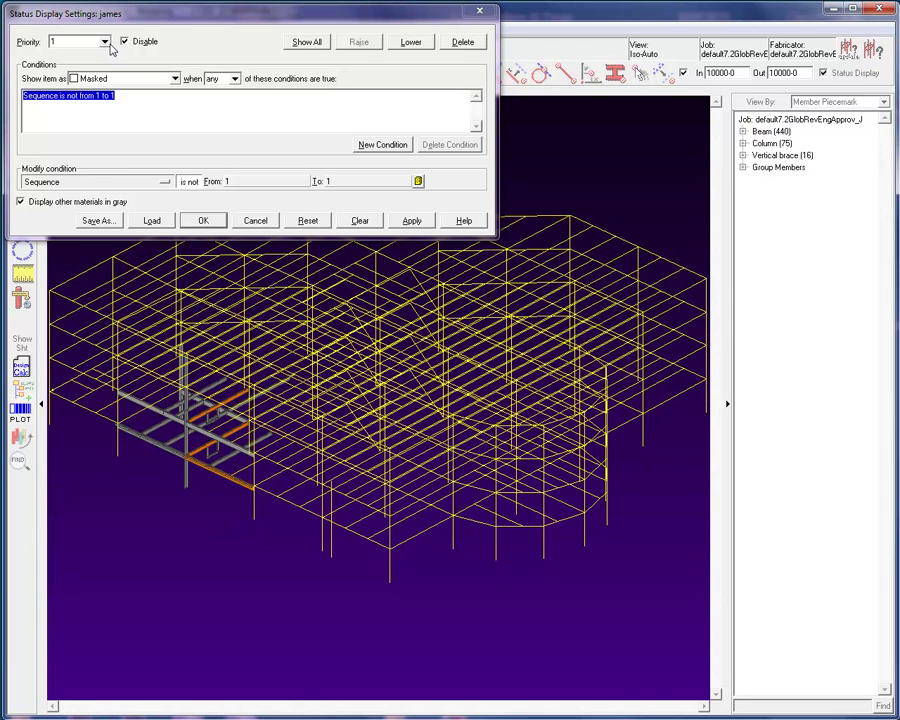
- Add a Sequence 1-to-1 condition beside Hold in priority 2 and apply it
click(76, 37)
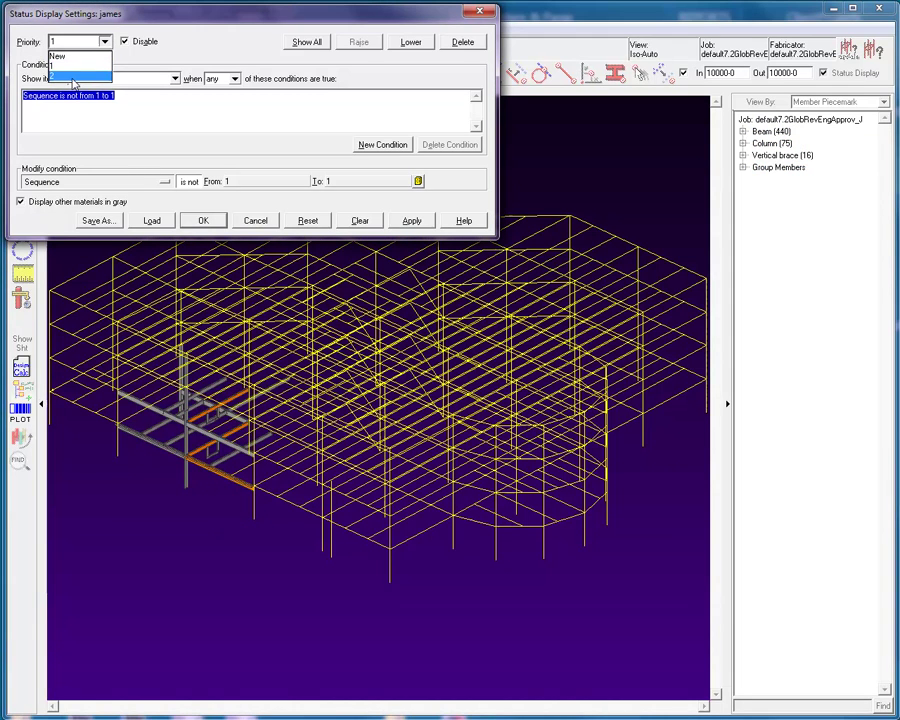
click(72, 79)
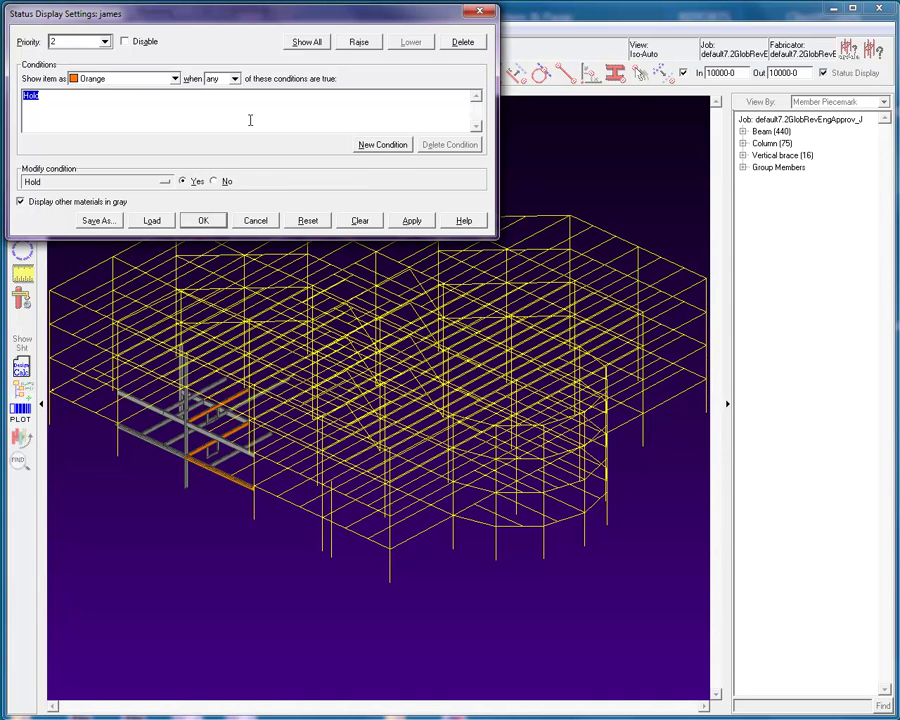
click(381, 150)
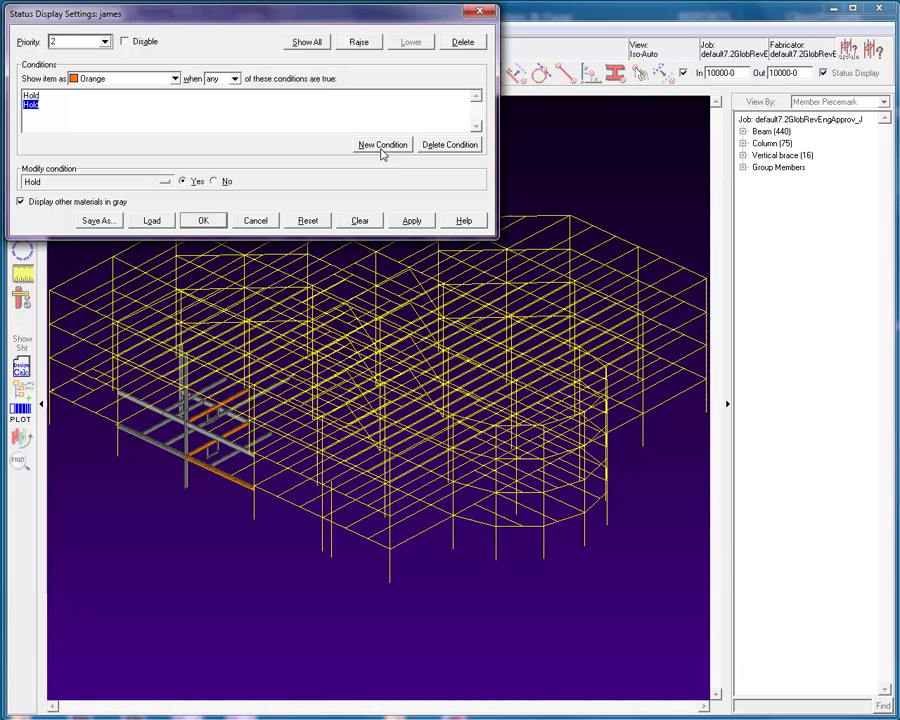
click(166, 184)
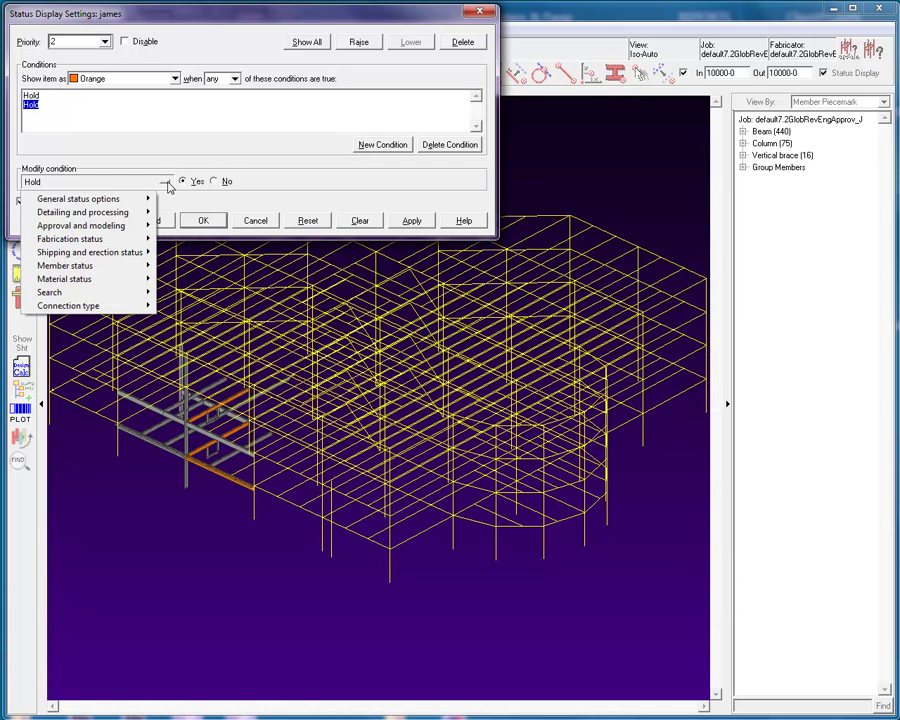
mouse_move(145, 199)
click(187, 213)
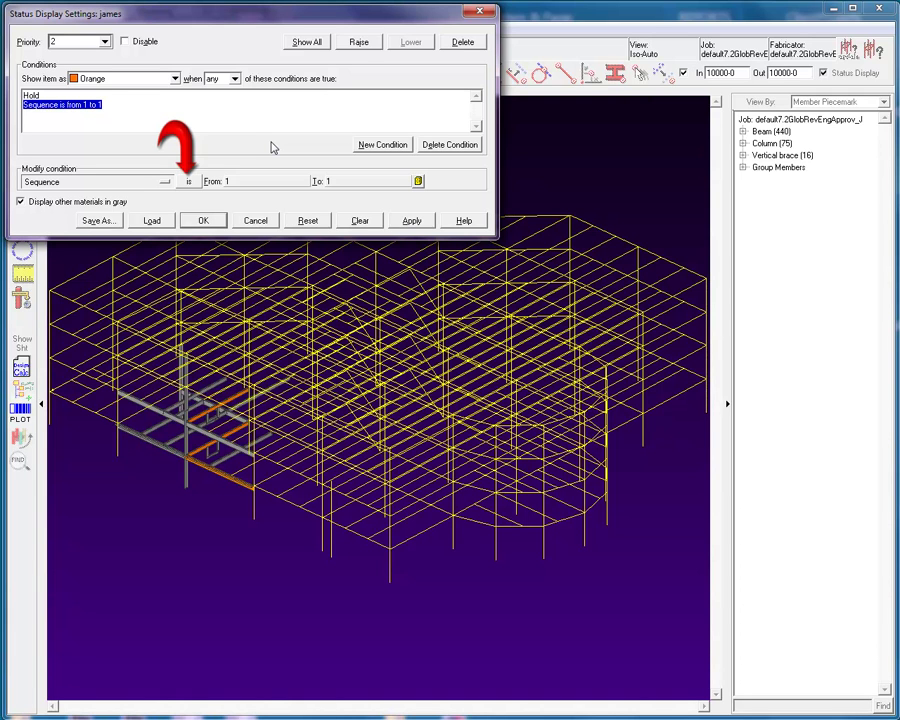
click(411, 220)
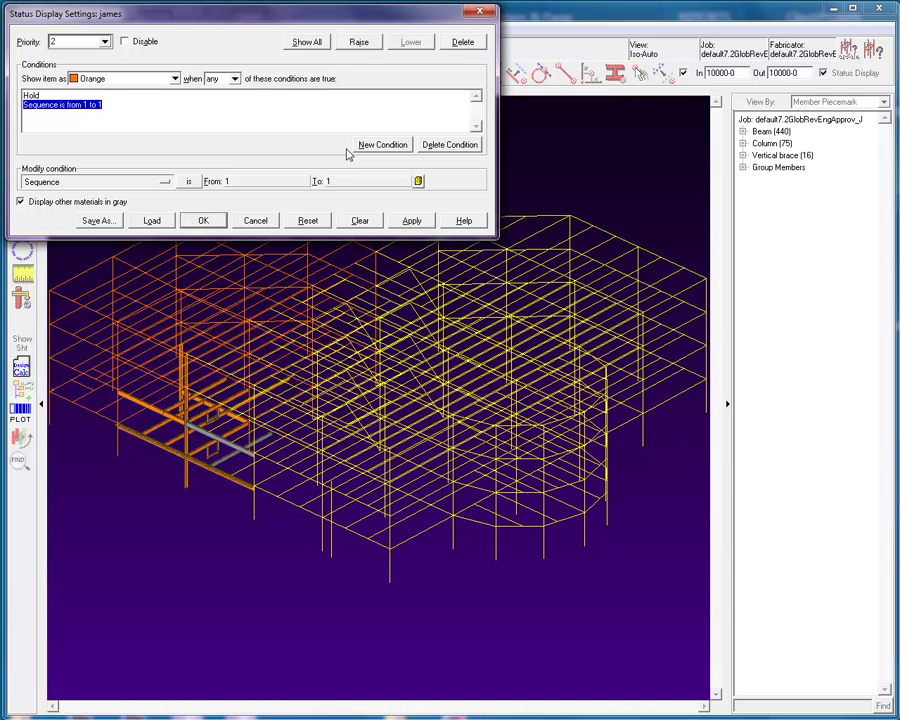
- Make priority 2 match only when all its conditions hold, and apply
click(235, 79)
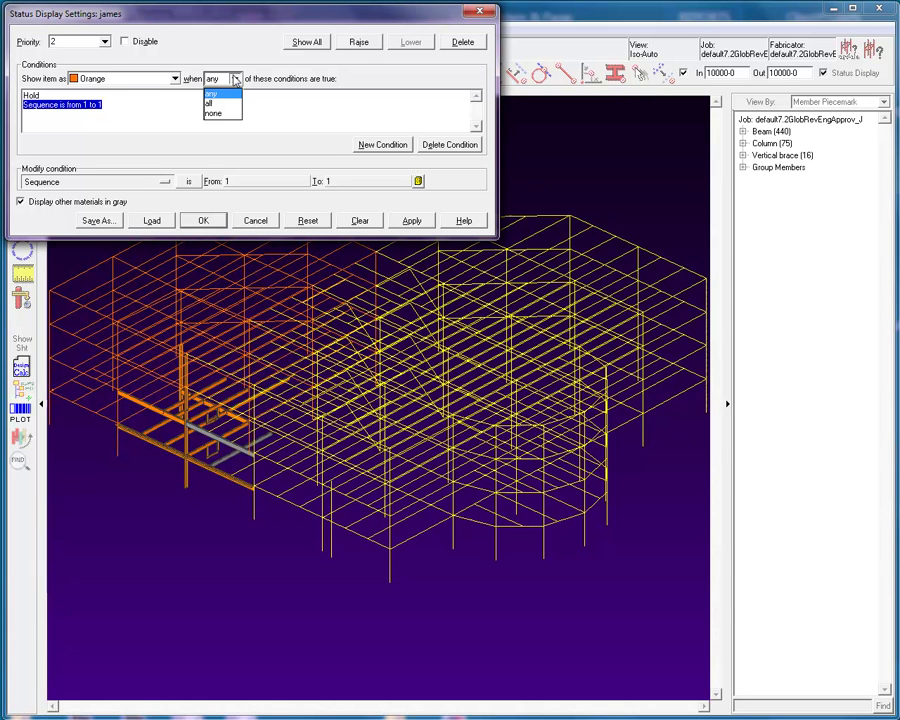
click(222, 103)
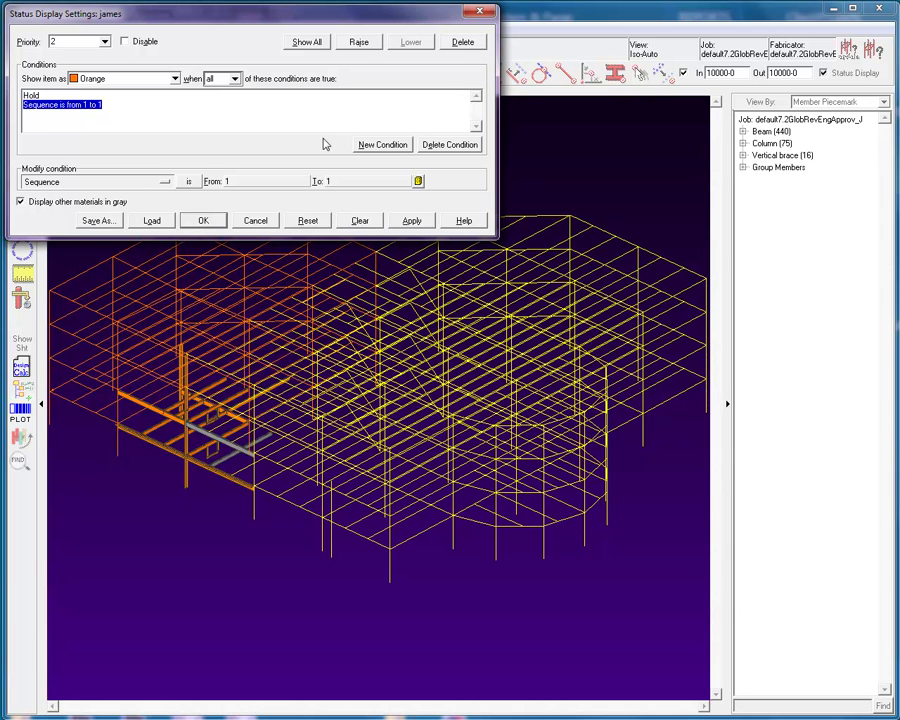
click(411, 221)
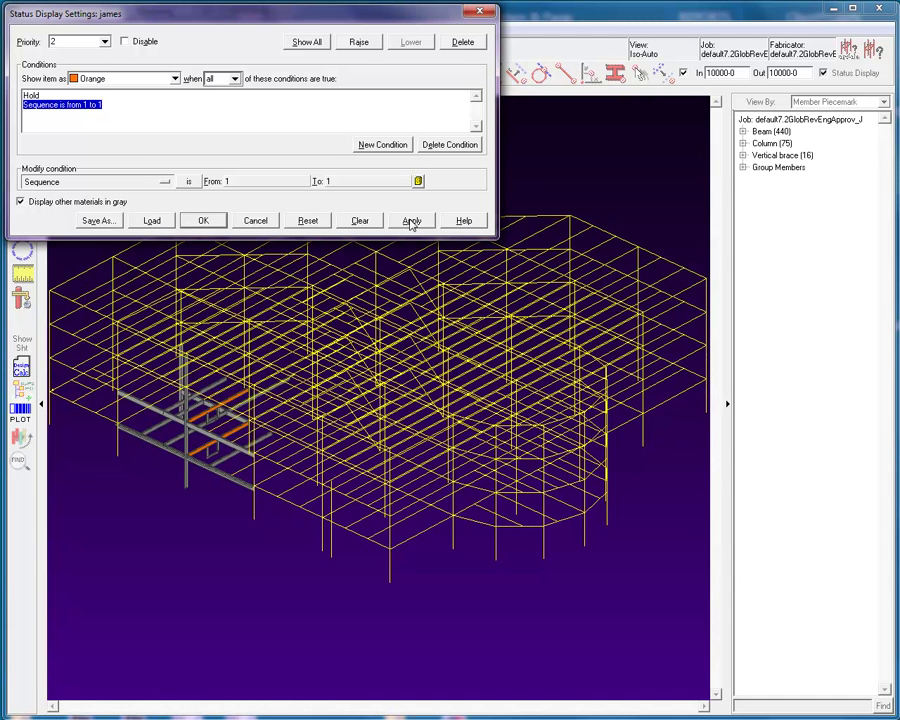
- Make priority 2 match when none of its conditions hold, and apply
click(232, 78)
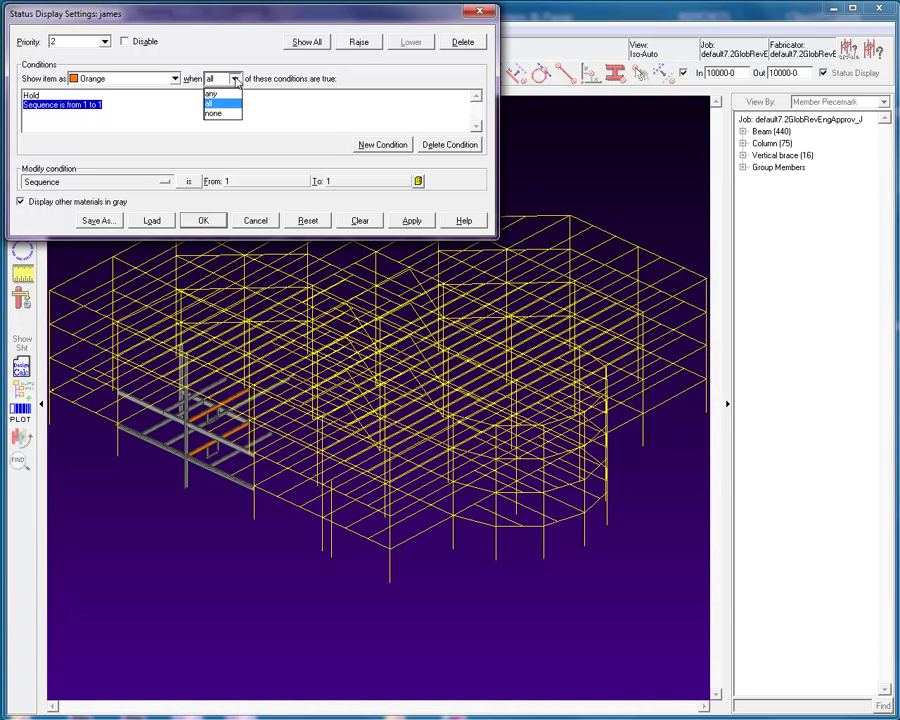
click(229, 112)
click(413, 219)
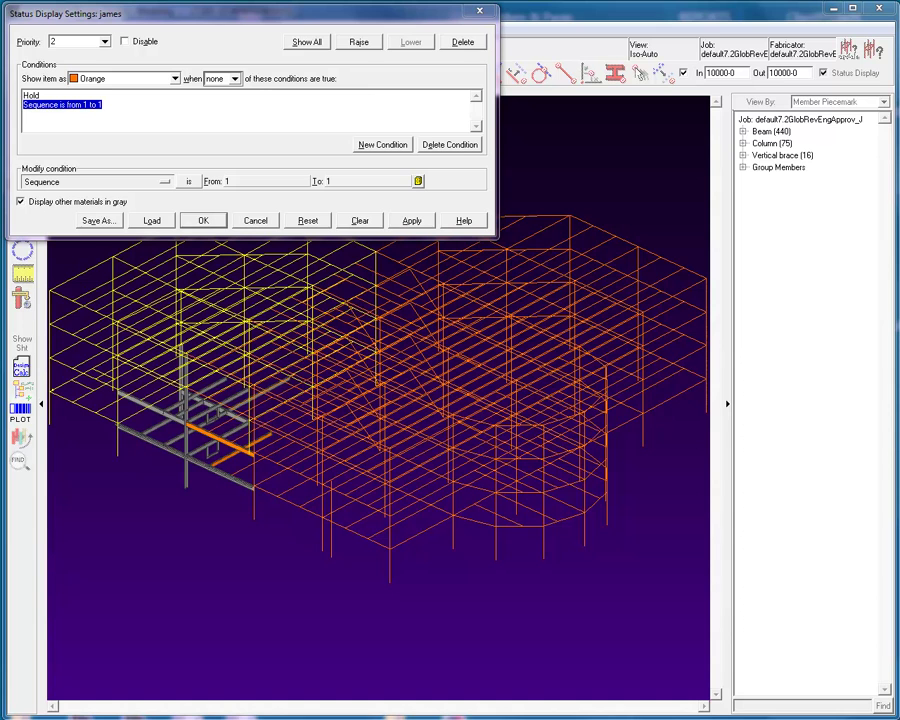
- Return priority 2 to 'any' matching and re-apply with priority 1 sequence masking active
click(235, 79)
click(224, 93)
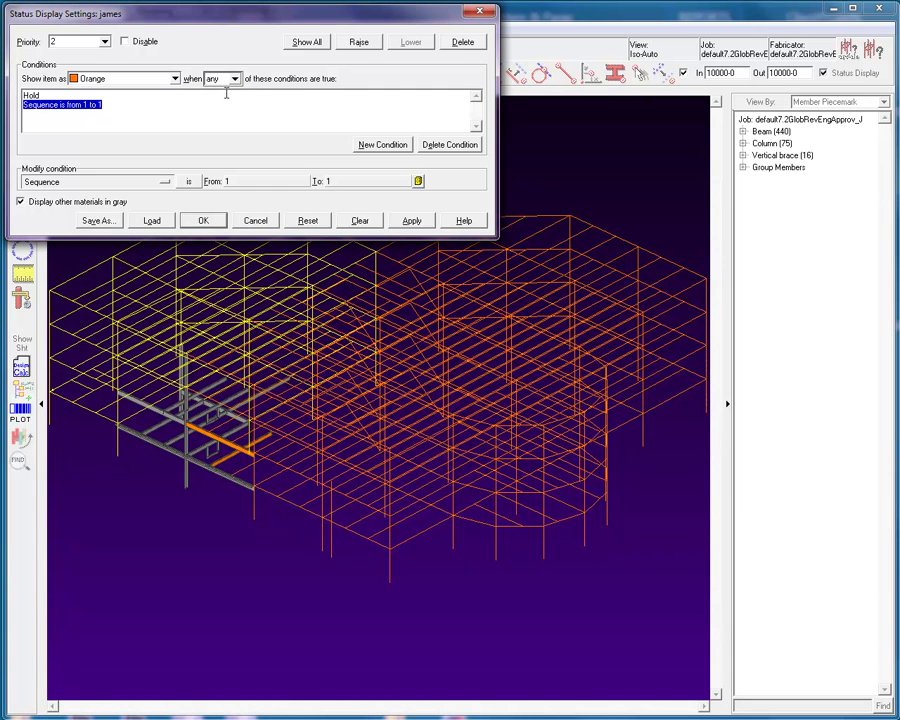
click(104, 41)
click(68, 67)
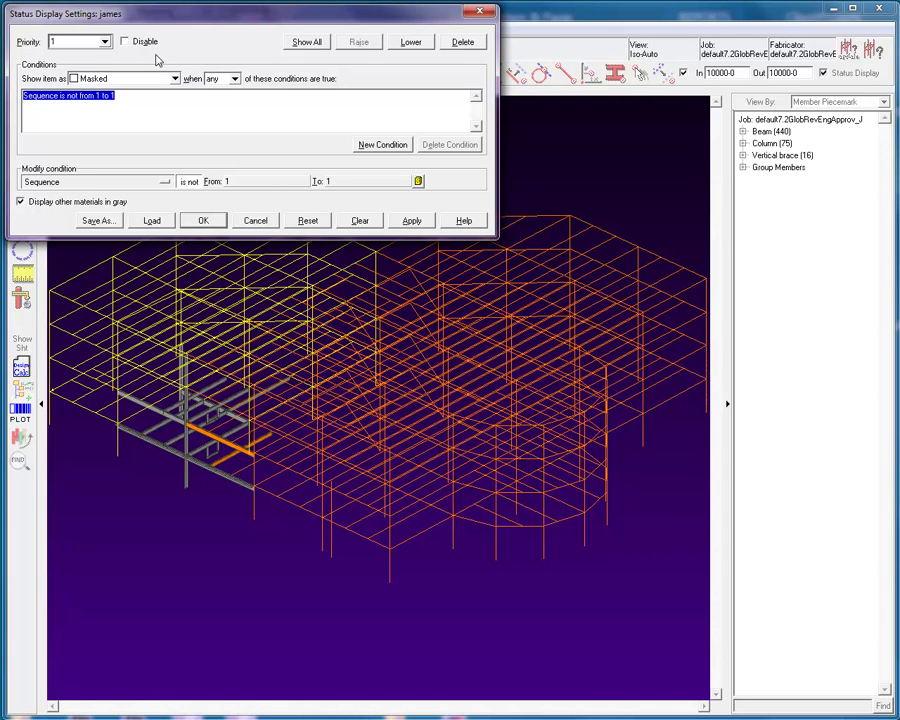
click(425, 220)
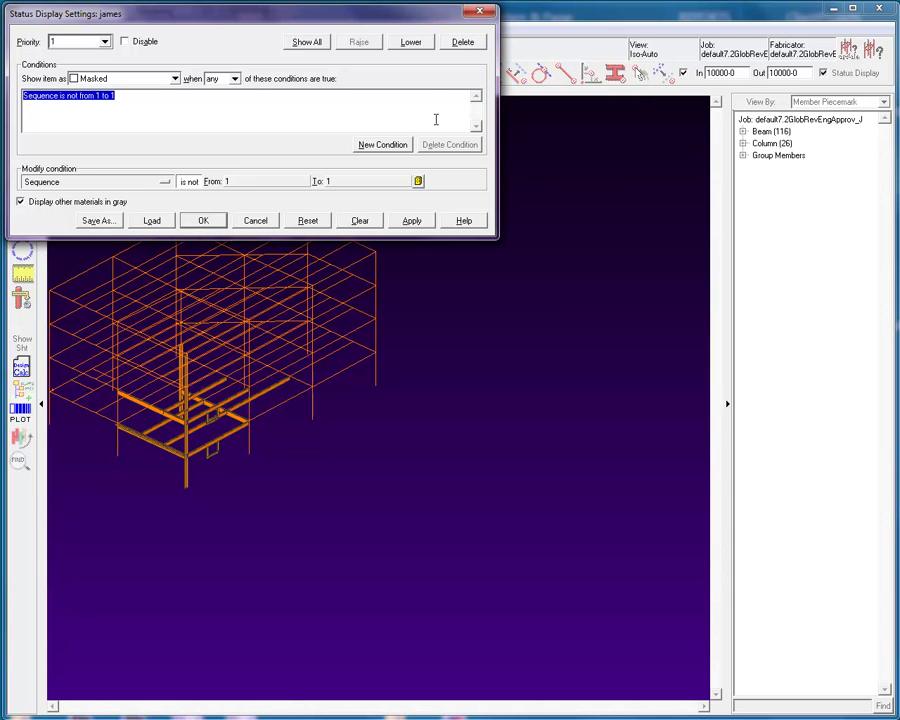
- Lower the masking rule to priority 2 and apply, raising beams to 117
click(413, 42)
click(412, 221)
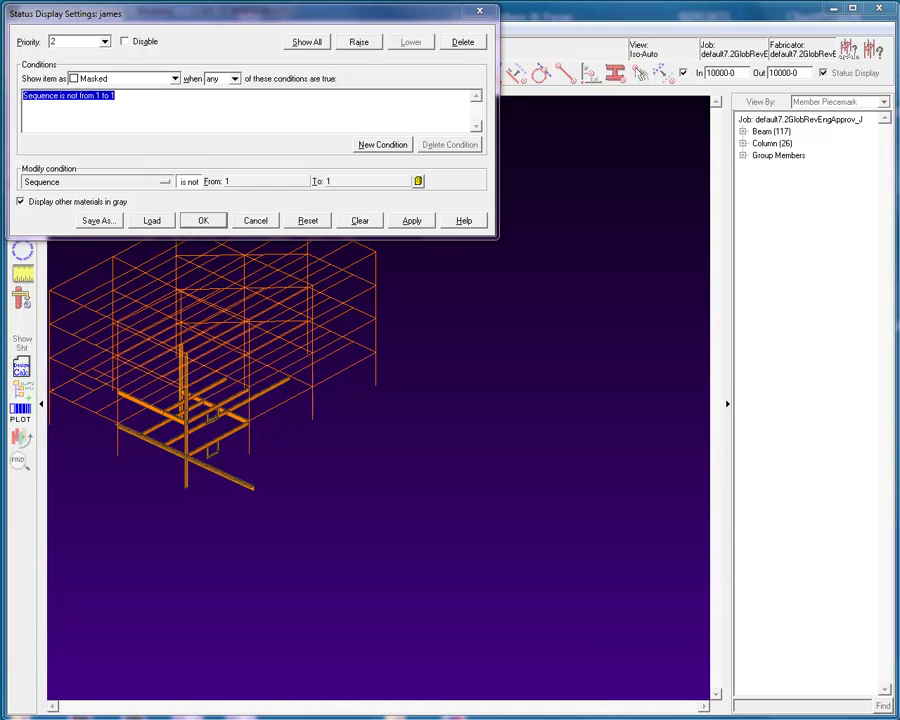
click(360, 221)
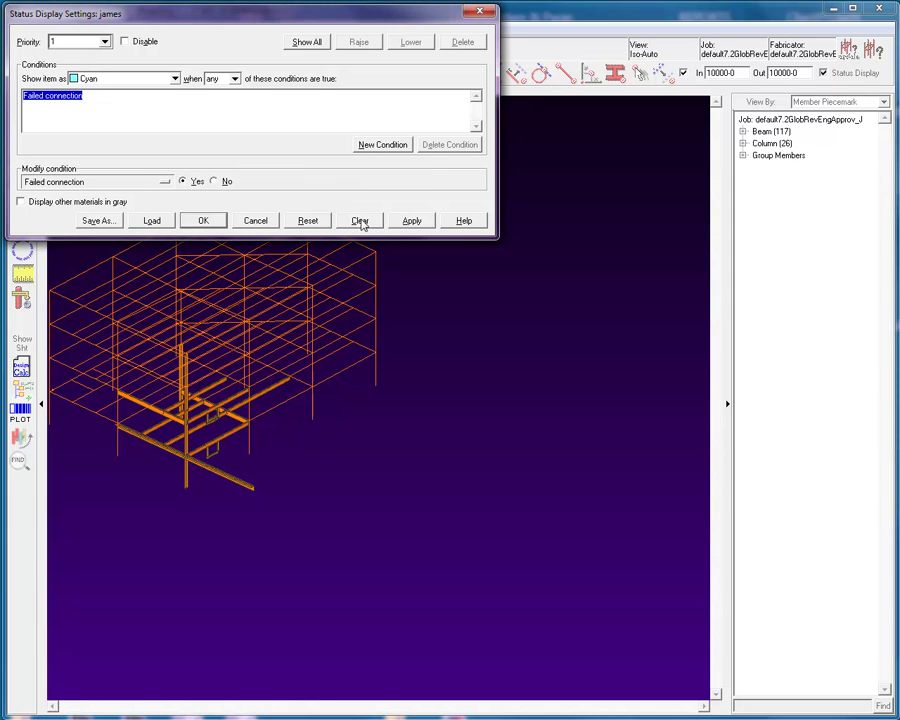
click(411, 221)
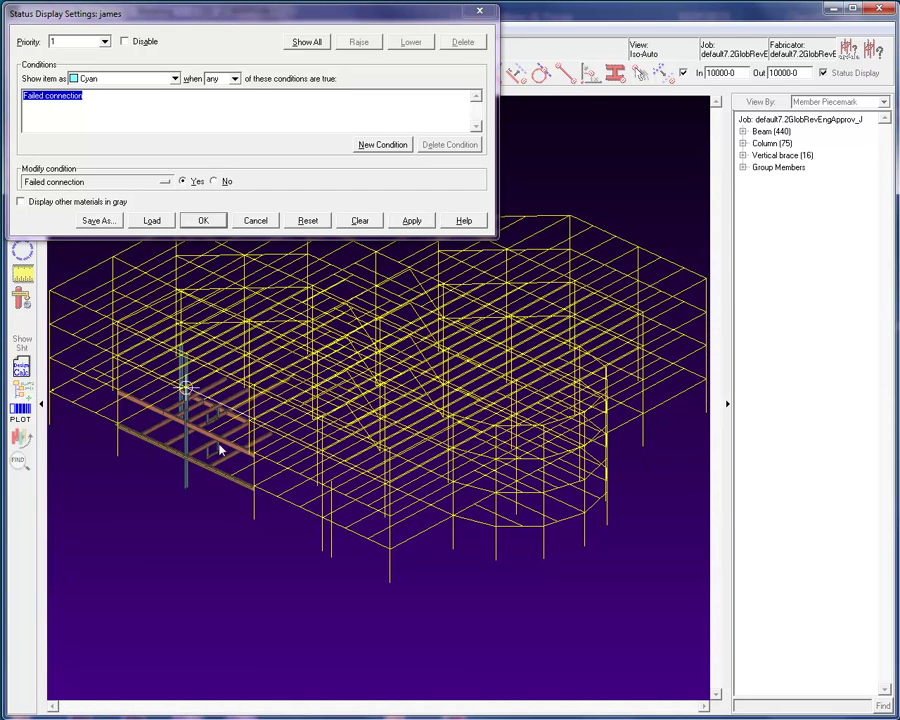
double_click(184, 481)
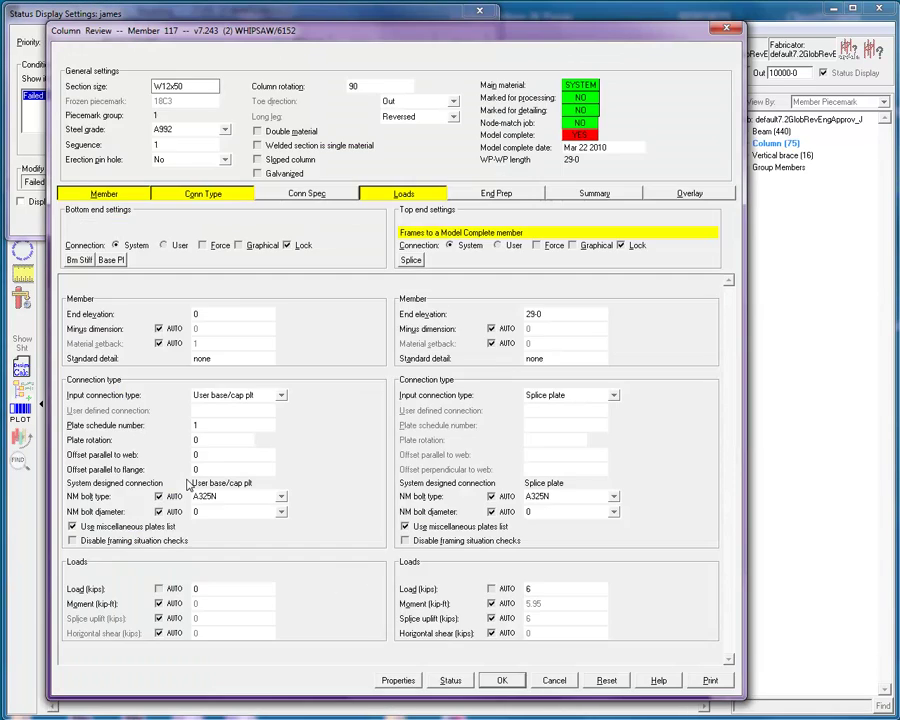
click(394, 680)
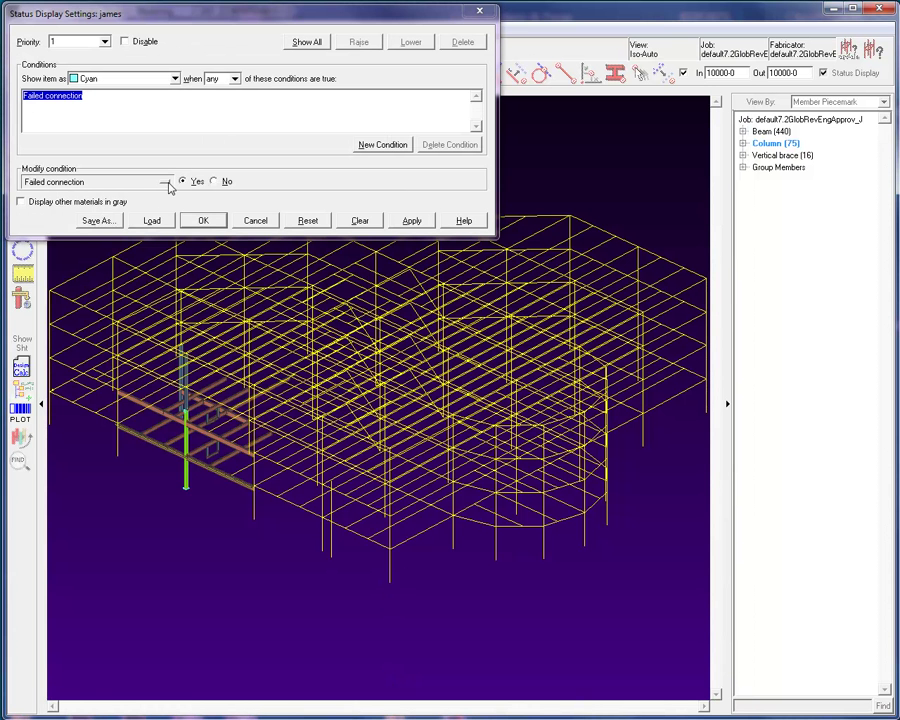
- Change the cyan rule's condition to Member status > Member custom property
click(167, 183)
mouse_move(138, 268)
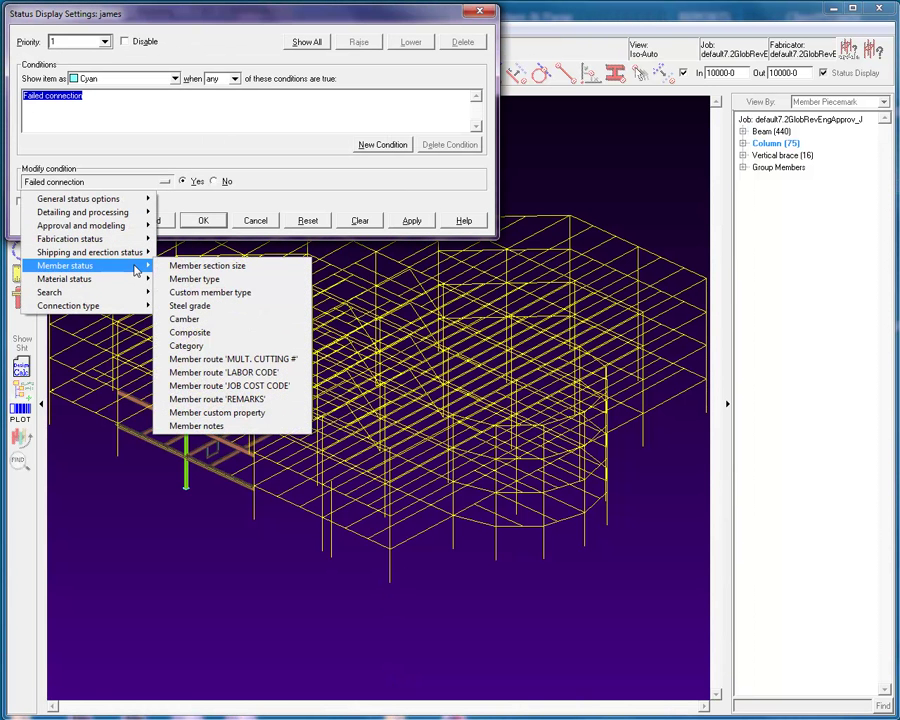
click(238, 412)
- Browse the custom property names, then view column member 117's custom properties
click(270, 182)
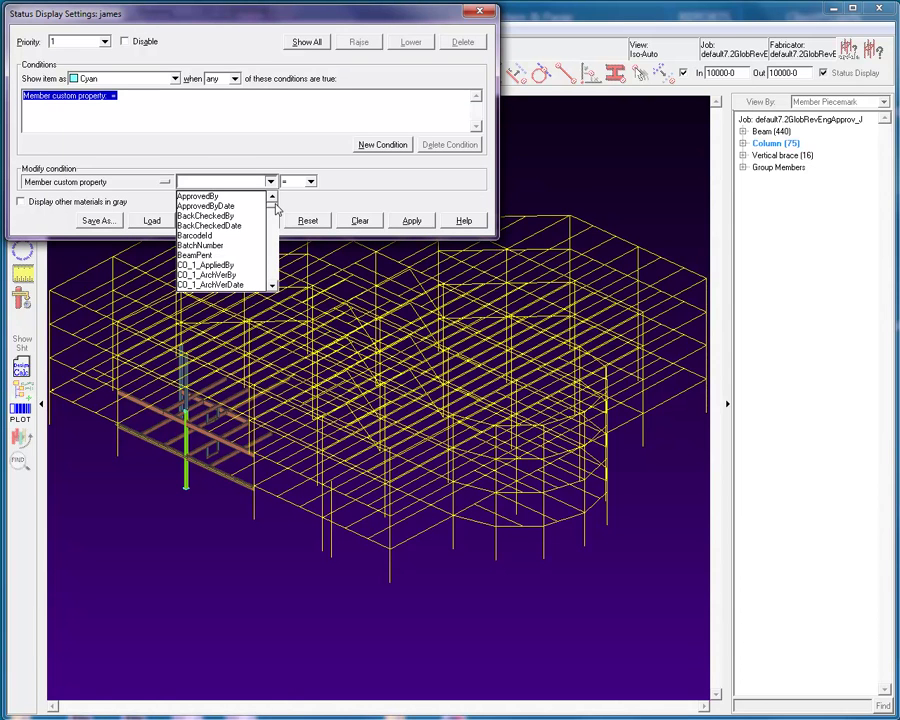
mouse_move(276, 208)
mouse_down()
mouse_move(273, 287)
mouse_move(276, 200)
mouse_up()
click(248, 323)
double_click(186, 484)
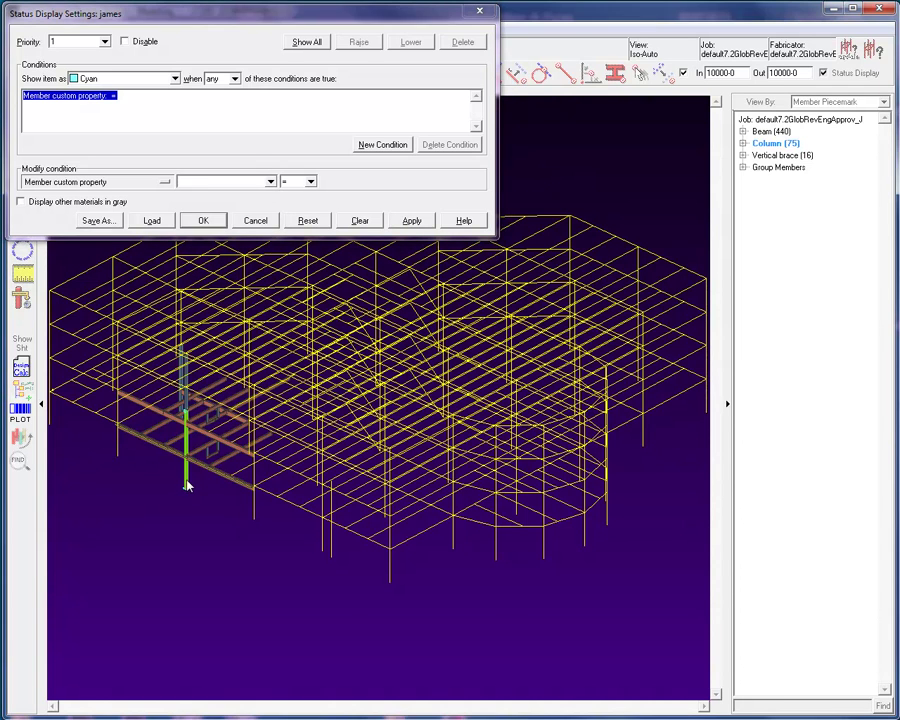
click(399, 681)
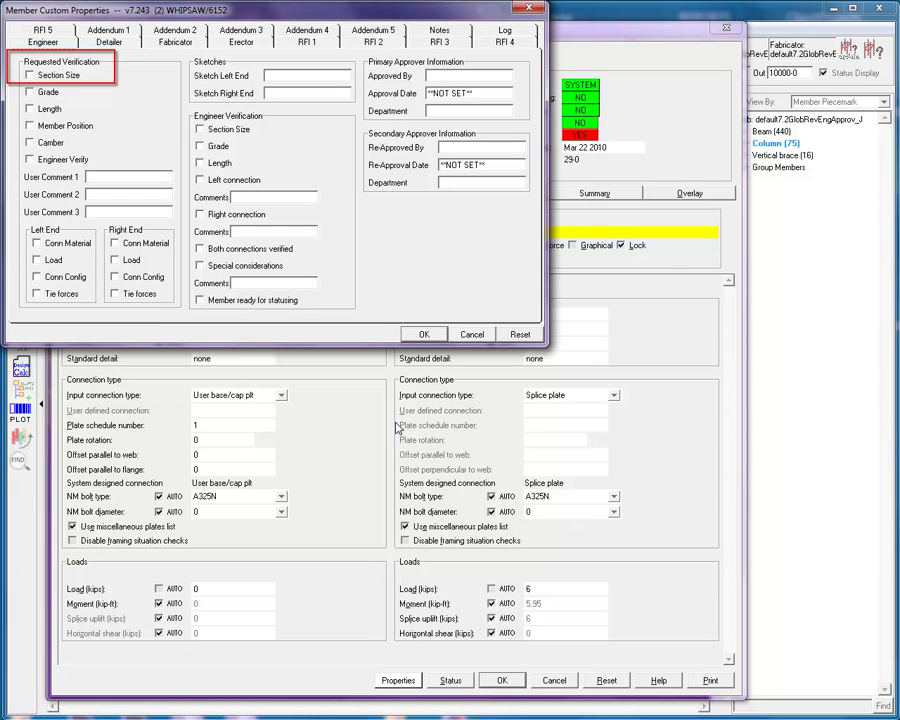
- Close the column's dialogs and set the tested custom property to RequestVerifySectionSize
click(424, 334)
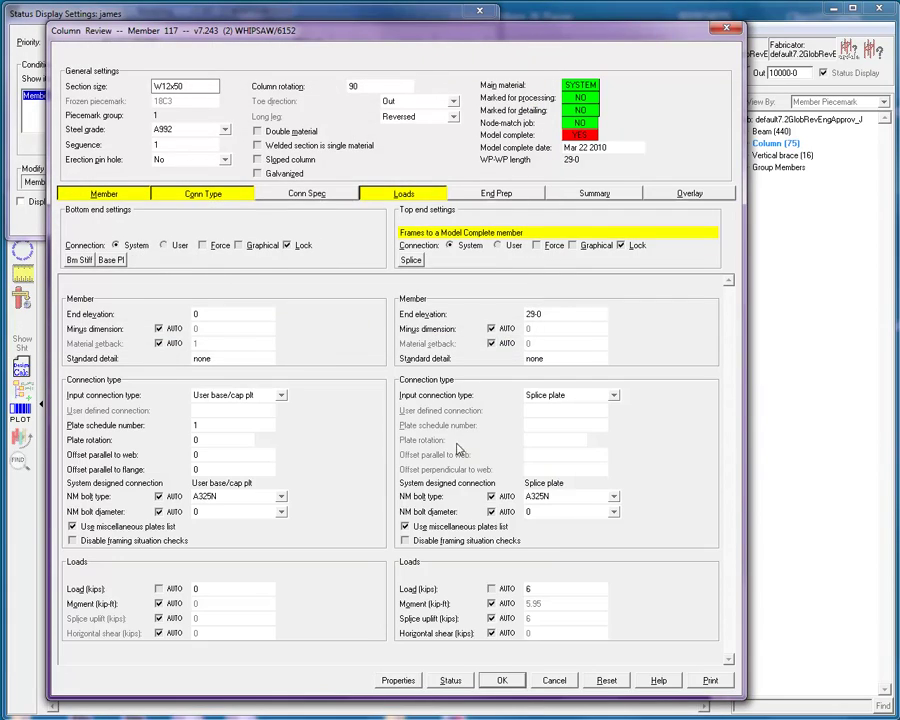
click(503, 679)
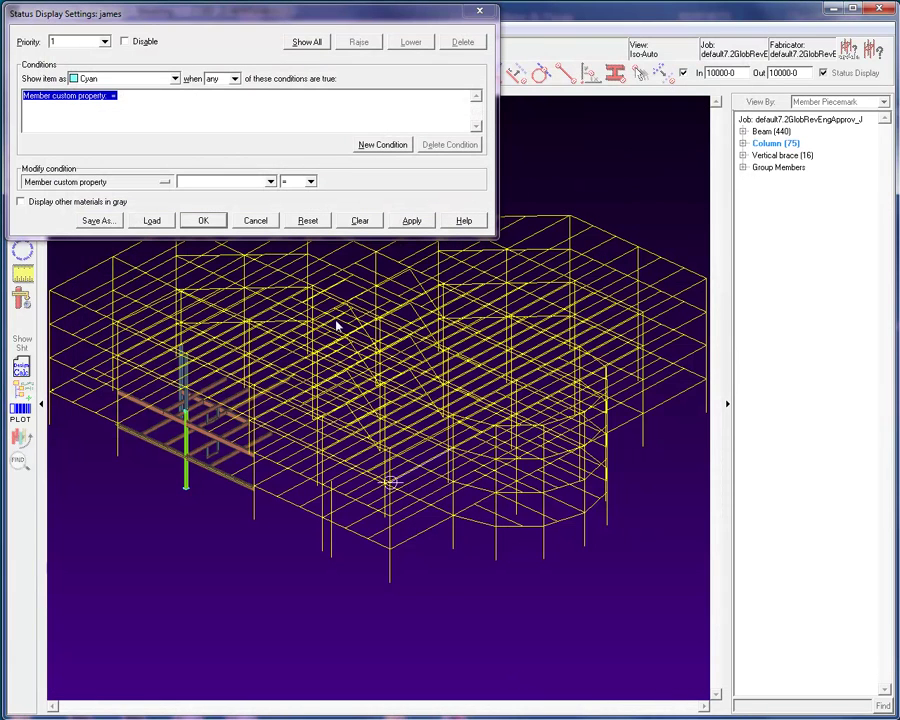
click(270, 181)
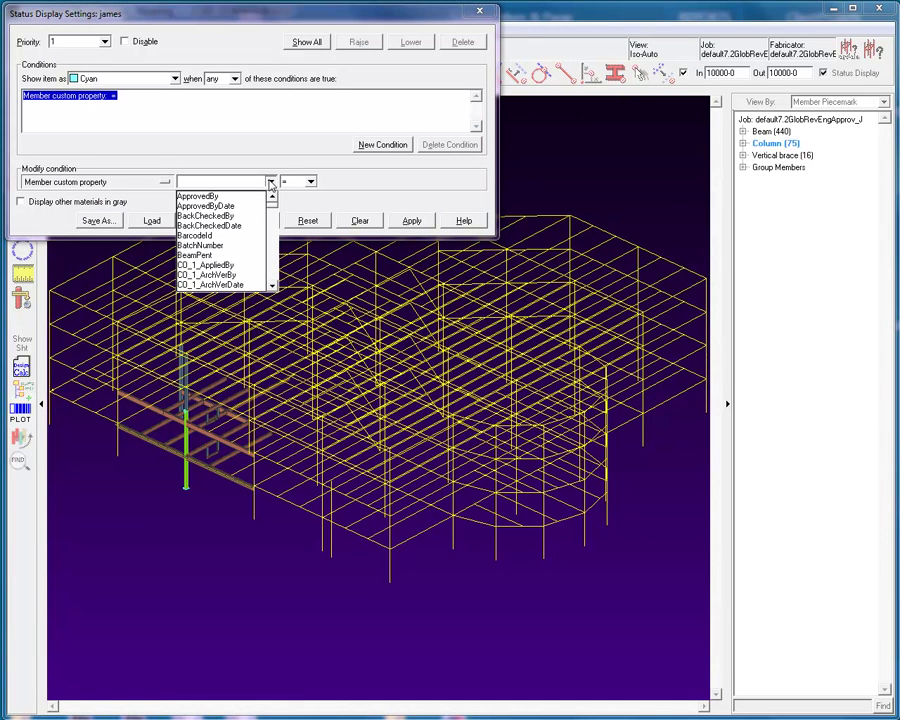
scroll(272, 215, down, 6)
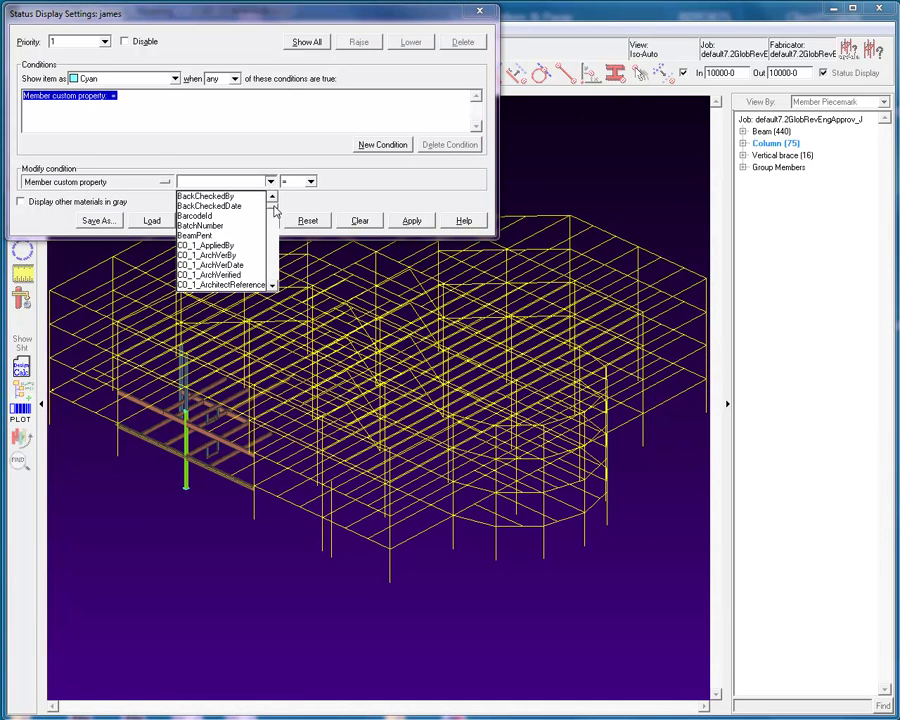
scroll(274, 218, down, 10)
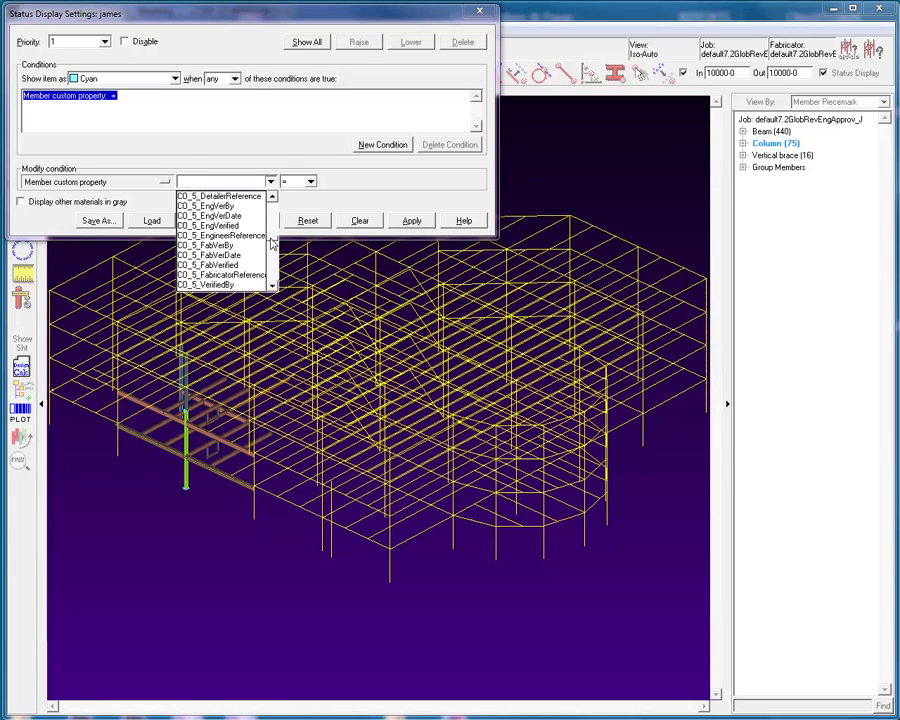
scroll(266, 268, down, 2)
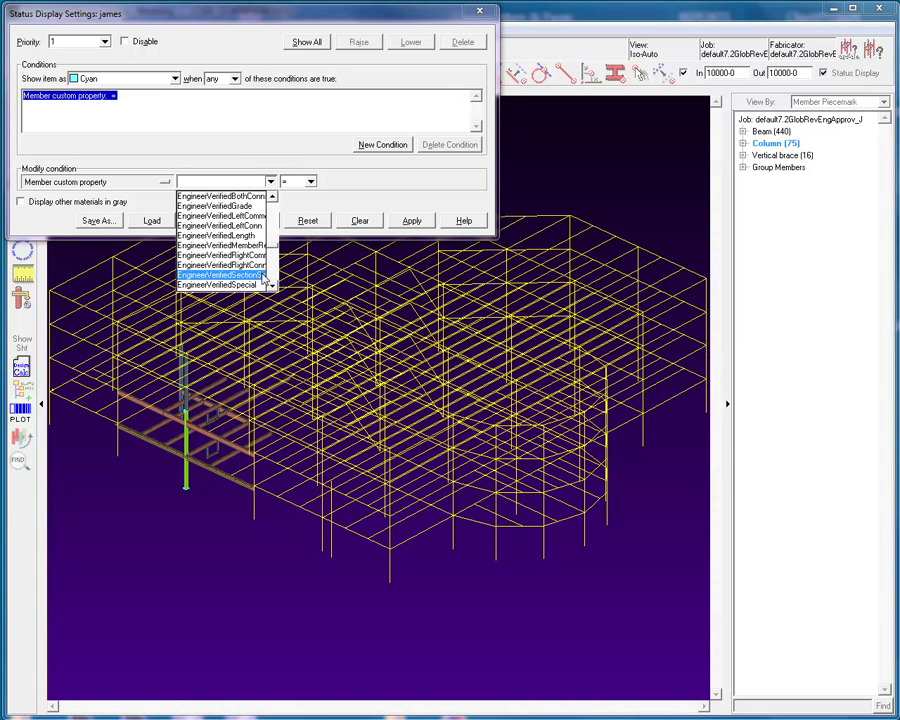
scroll(270, 282, down, 6)
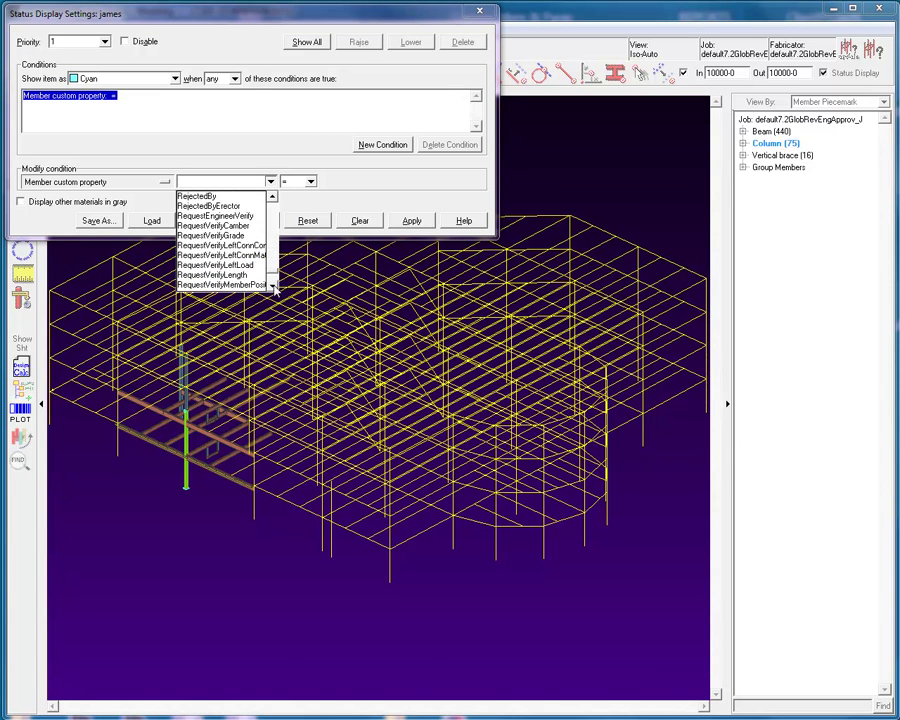
scroll(272, 286, down, 2)
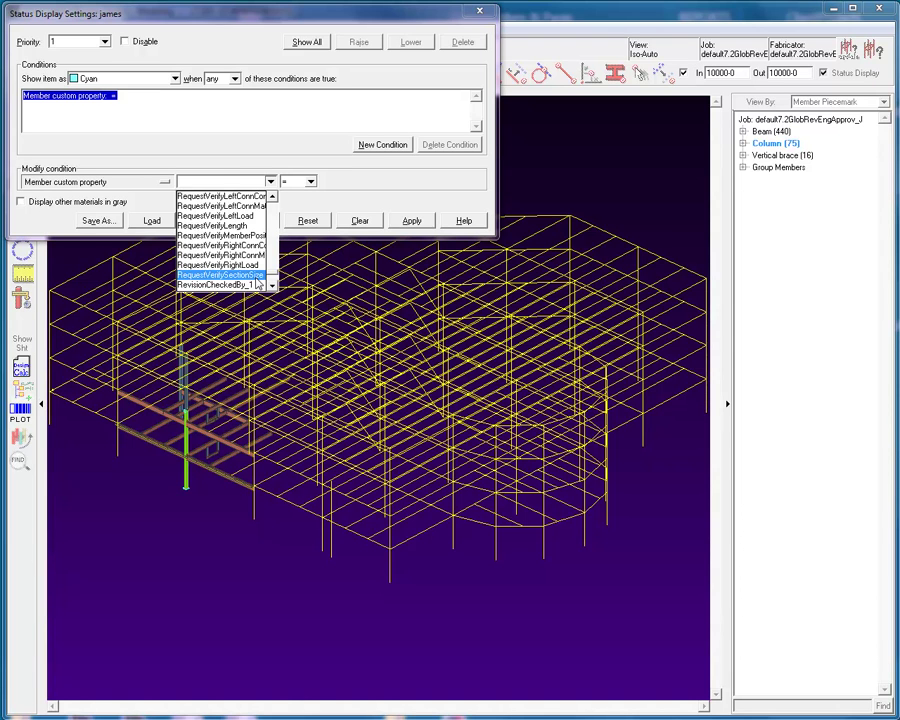
click(255, 277)
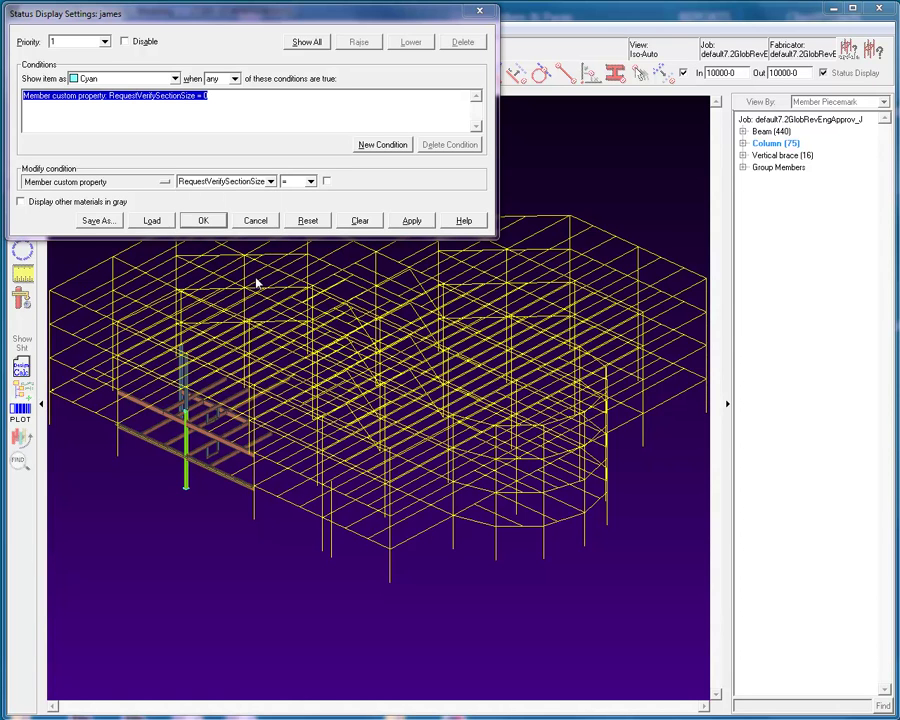
- Set RequestVerifySectionSize = 1, apply, and confirm beam 7B4 has Section Size checked
click(327, 182)
click(411, 220)
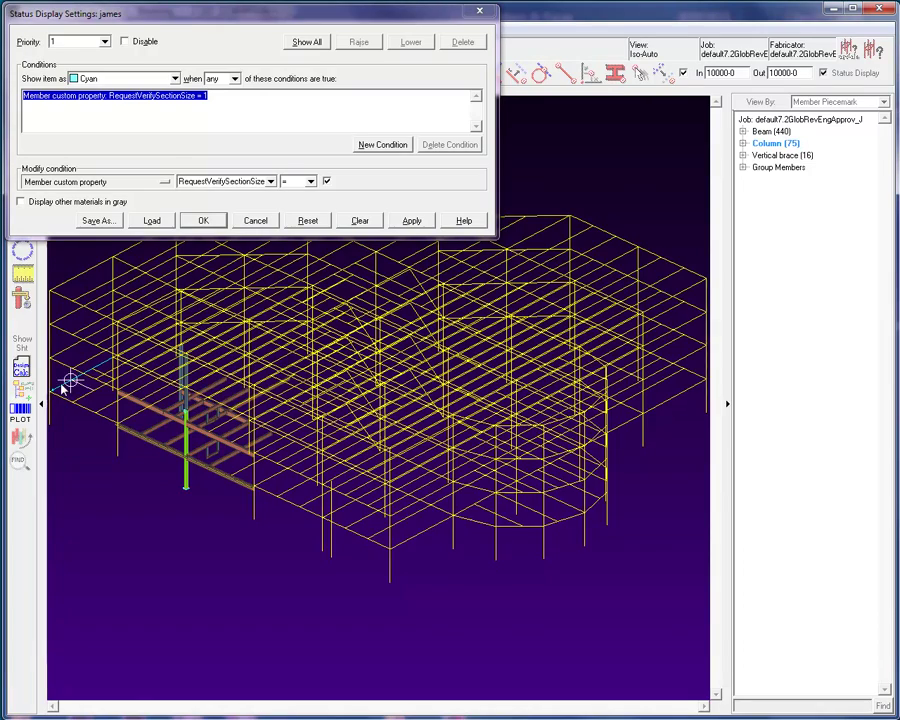
scroll(63, 388, up, 5)
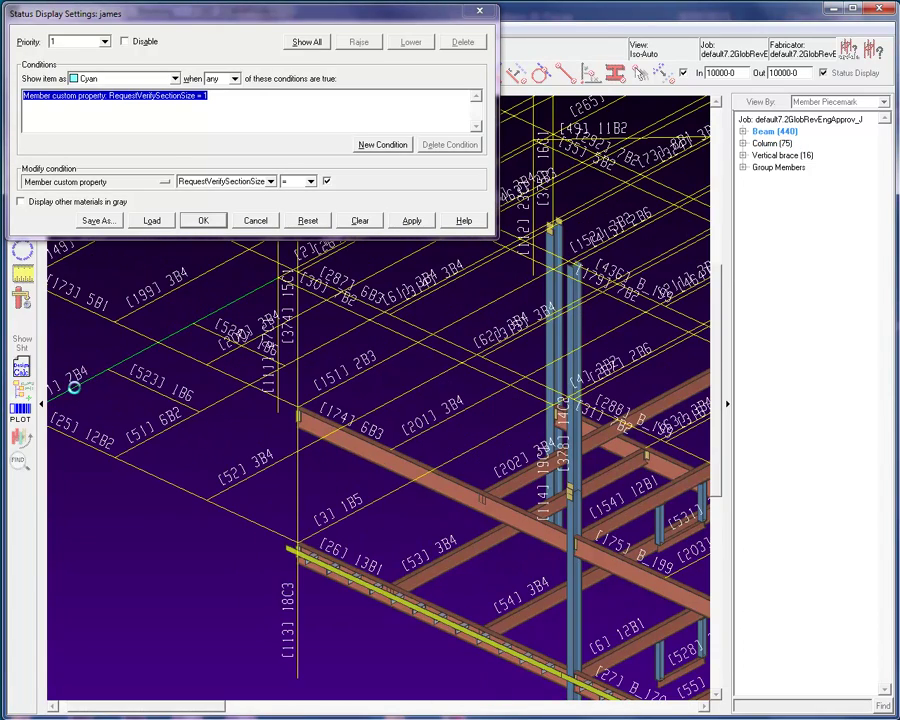
click(74, 388)
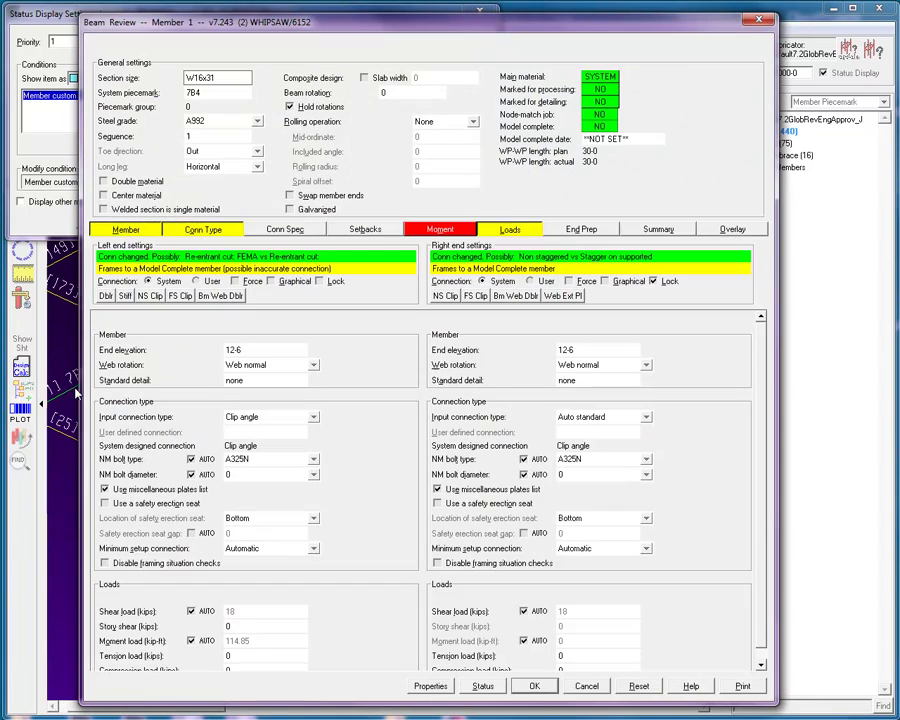
click(431, 687)
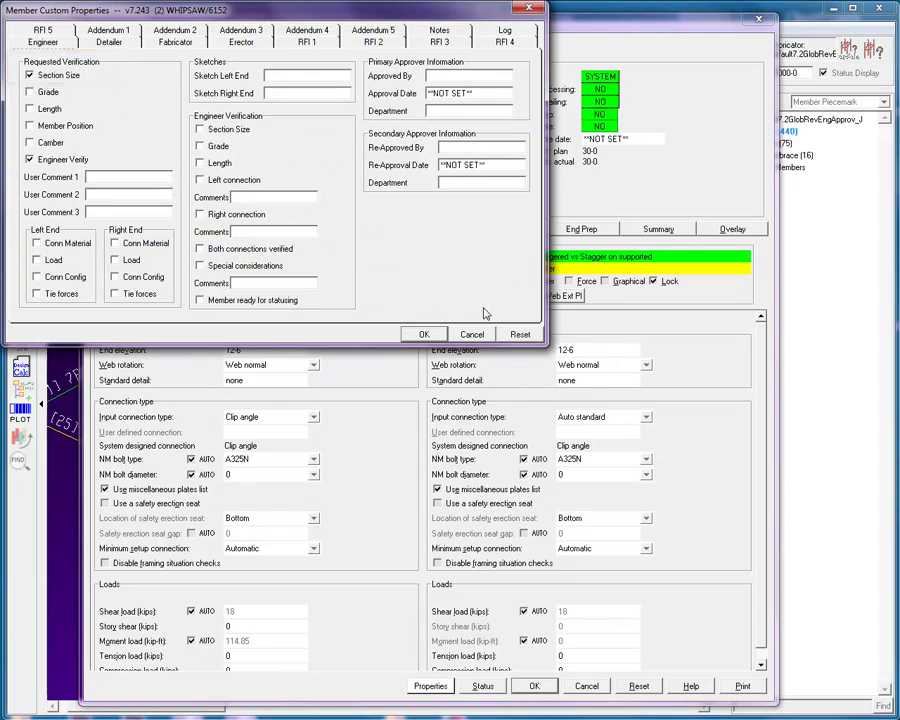
click(472, 335)
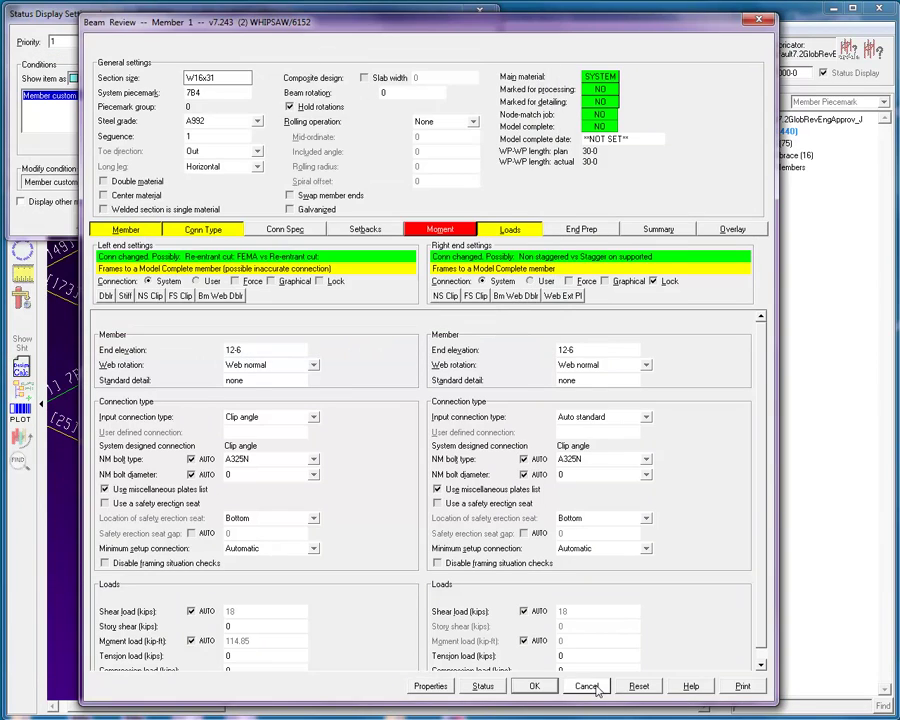
click(587, 686)
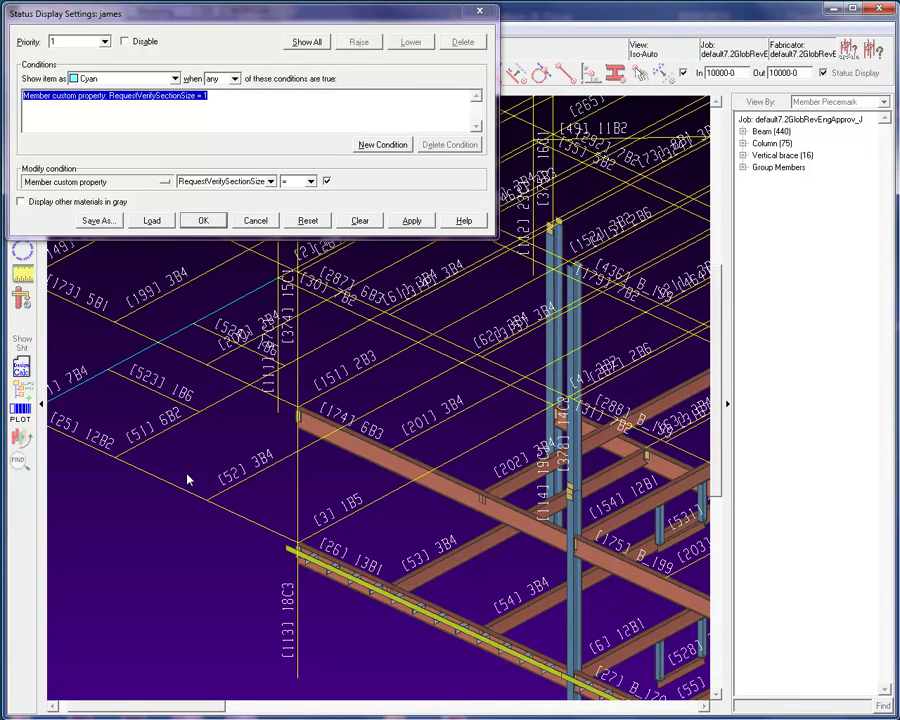
- Change the test to RequestVerifySectionSize != 1, apply and close, then turn Status Display off
click(311, 181)
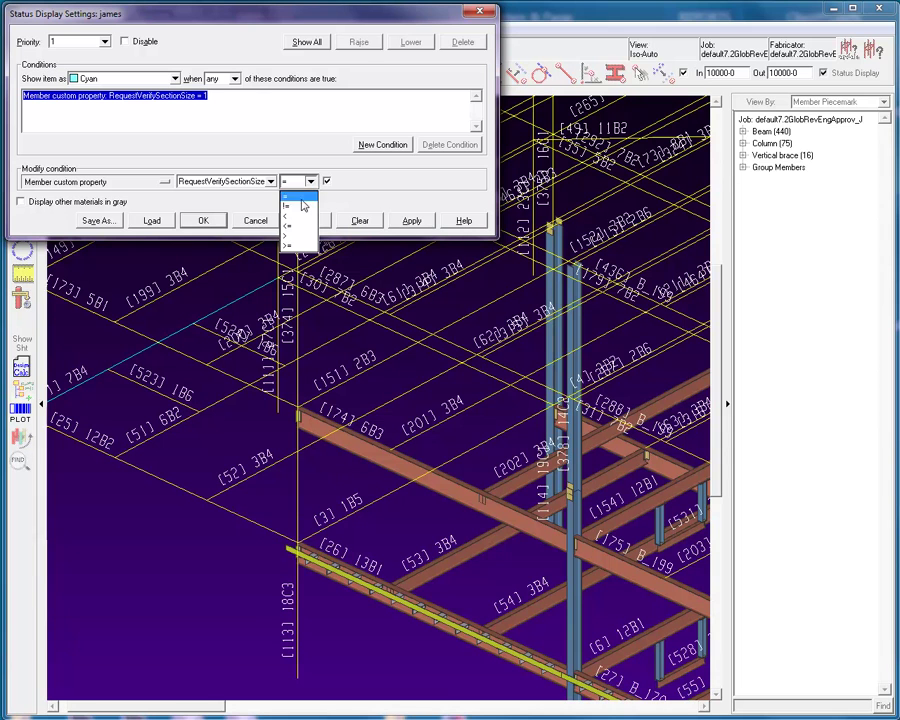
click(301, 207)
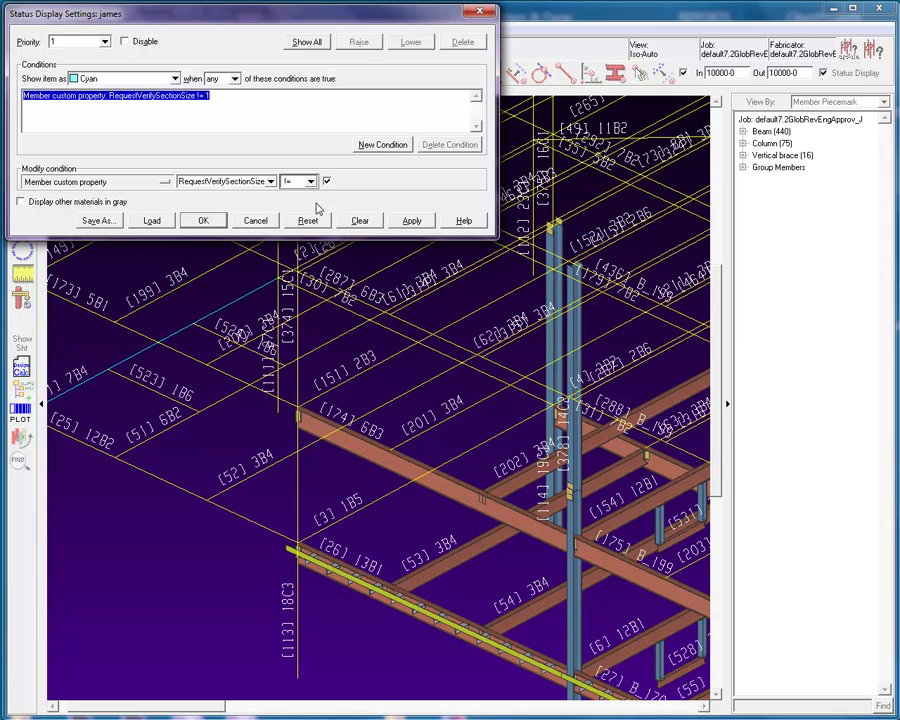
click(418, 226)
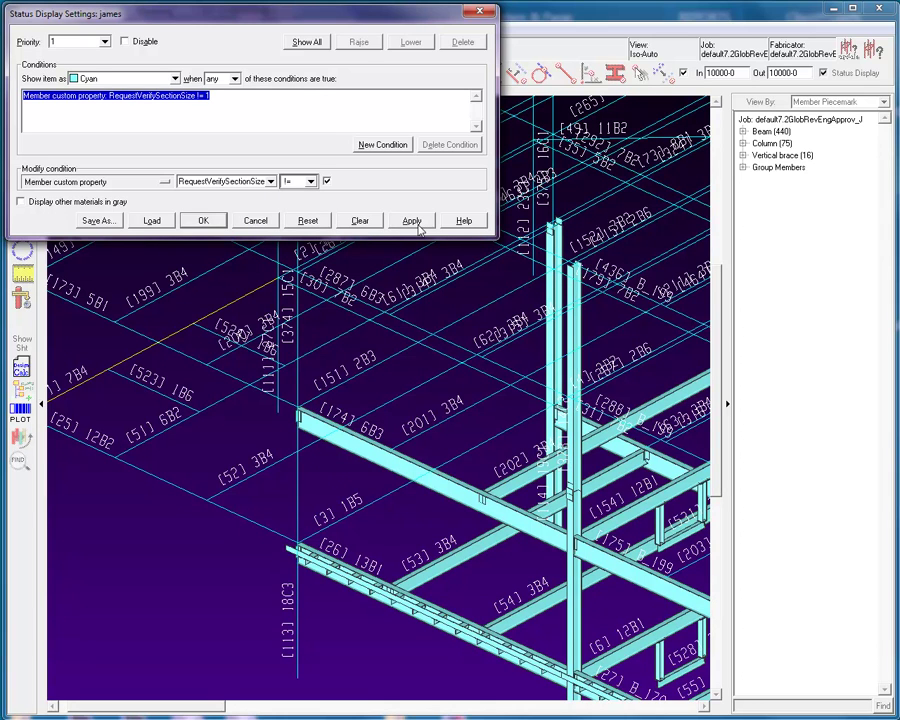
click(202, 221)
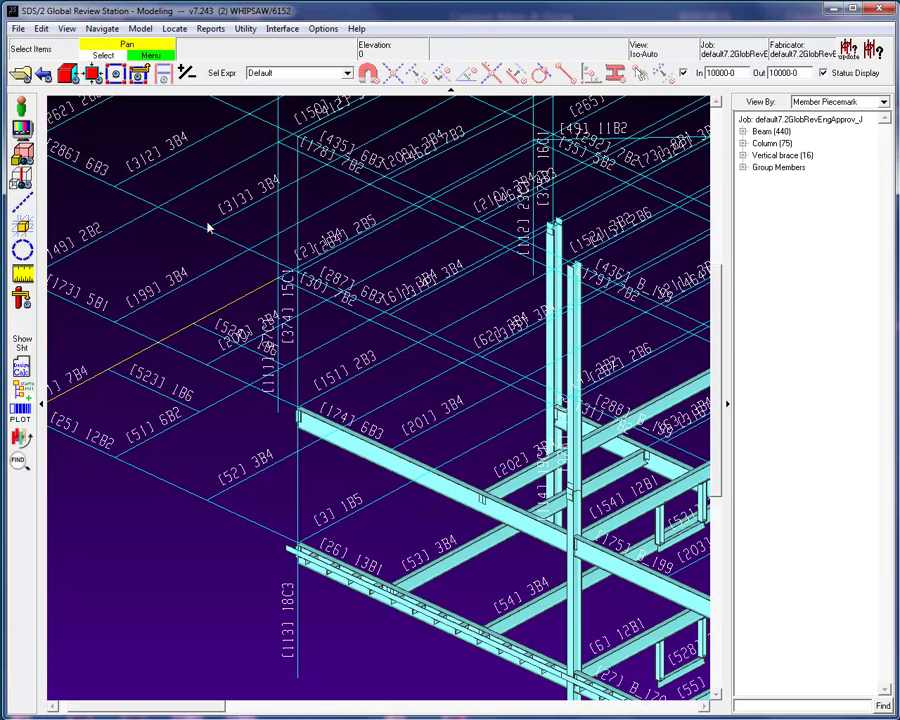
click(833, 75)
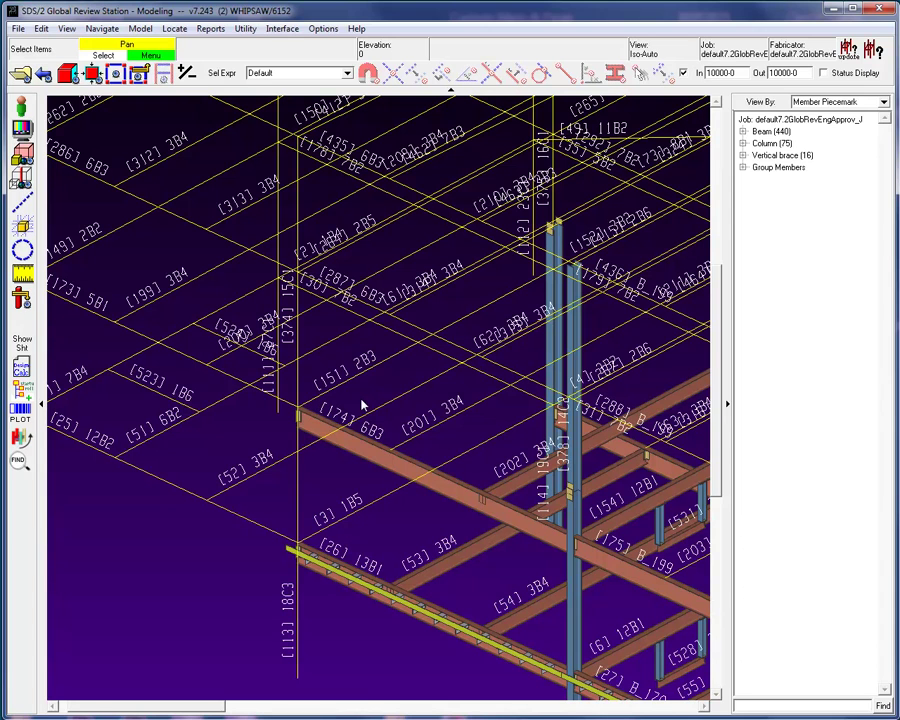